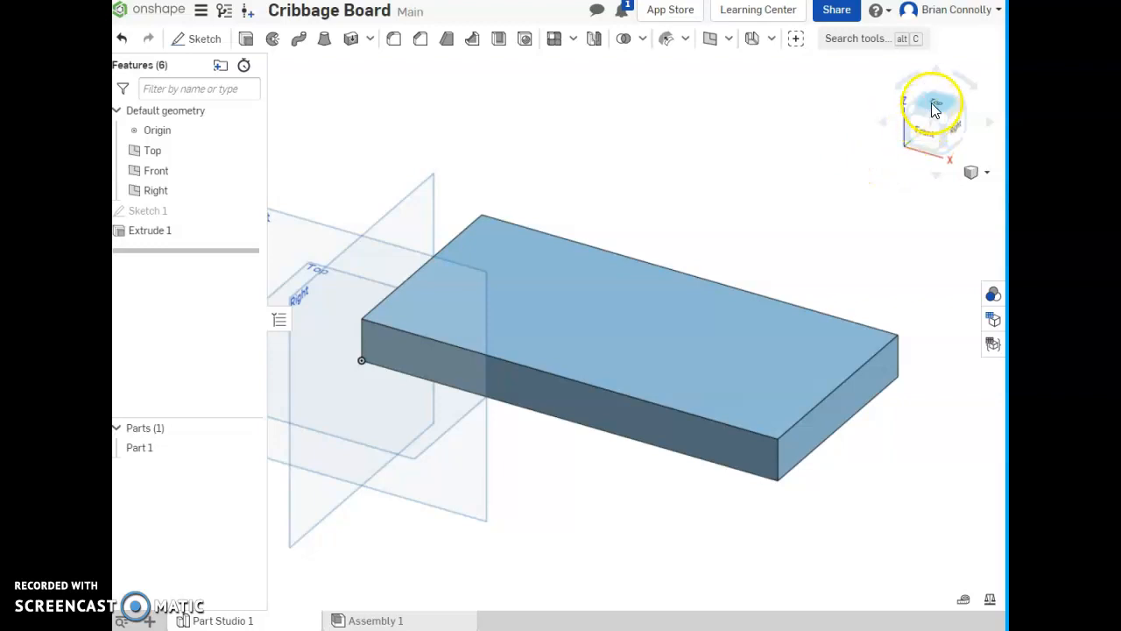
- Inspect the base sketch of the board from the top view to check its length and width dimensions
{"action": "left_click", "coordinate": [691, 271]}
{"action": "middle_click_drag", "start_coordinate": [691, 270], "coordinate": [602, 298]}
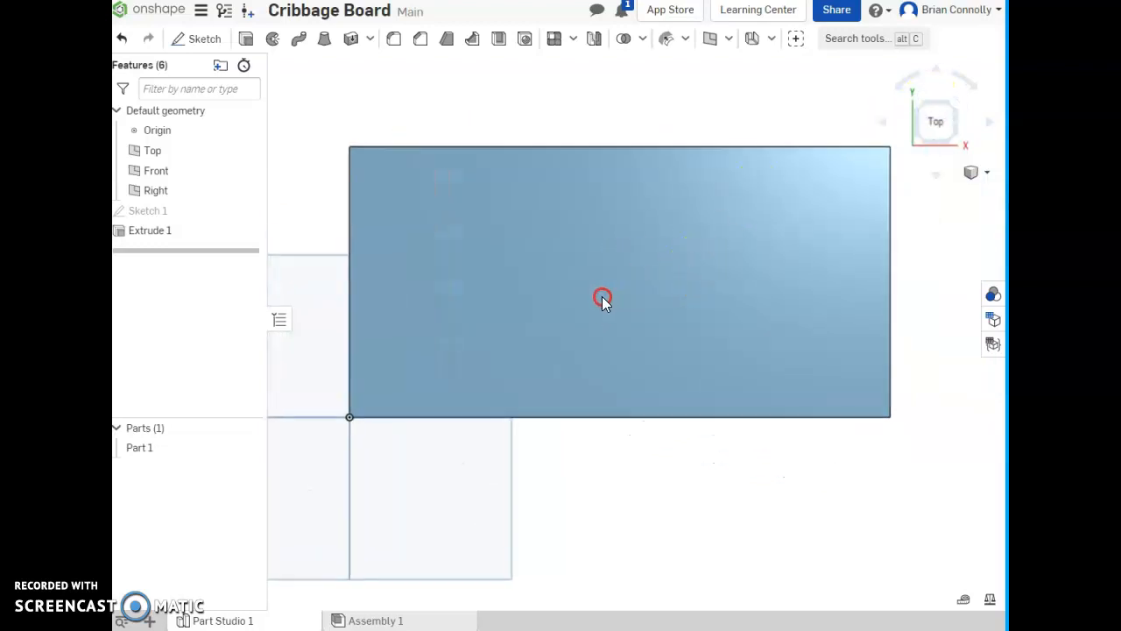
{"action": "double_click", "coordinate": [148, 212]}
{"action": "mouse_move", "coordinate": [441, 294]}
{"action": "middle_mouse_down"}
{"action": "mouse_move", "coordinate": [481, 306]}
{"action": "mouse_move", "coordinate": [487, 329]}
{"action": "middle_mouse_up"}
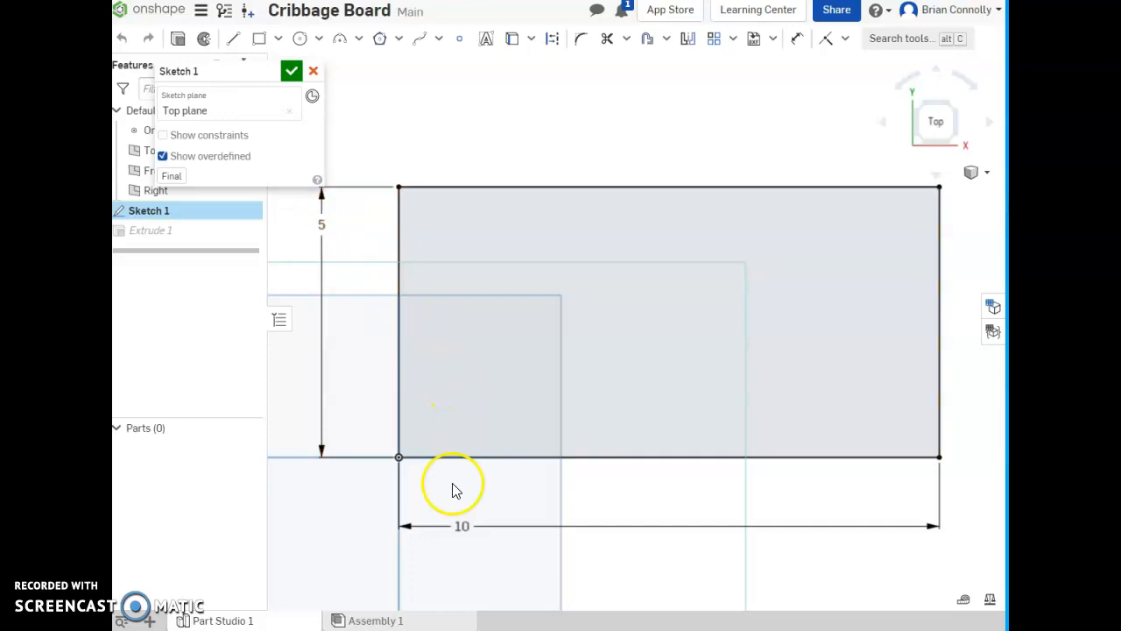
{"action": "left_click", "coordinate": [292, 70]}
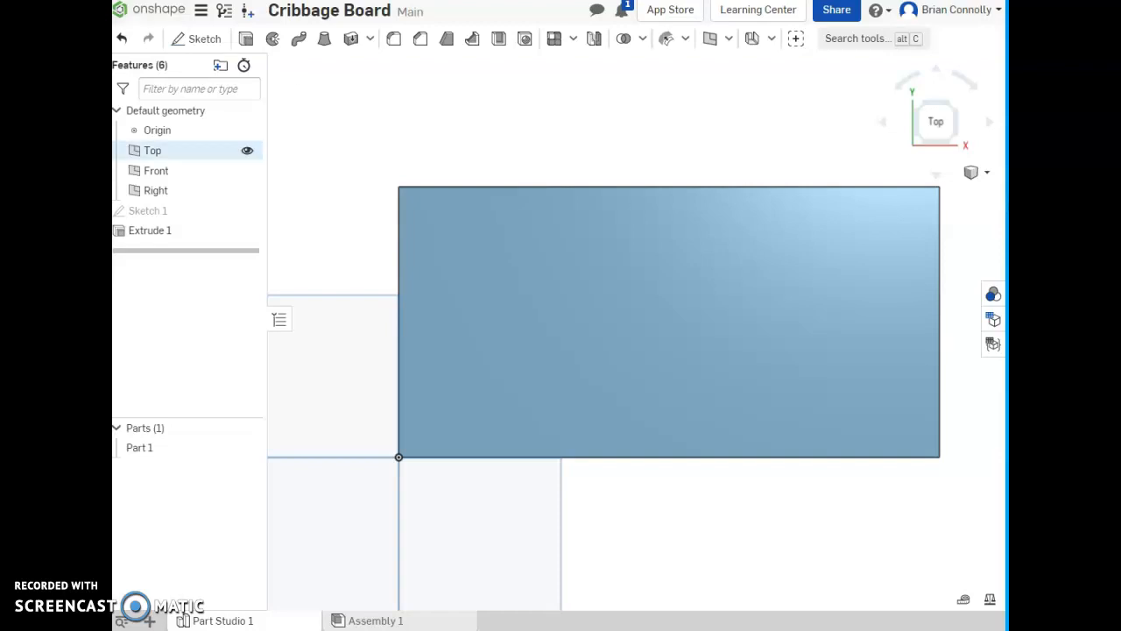
- Start a sketch on the board's top face and place a point near its lower-left corner, beside the origin
{"action": "left_click", "coordinate": [200, 40]}
{"action": "left_click", "coordinate": [504, 331]}
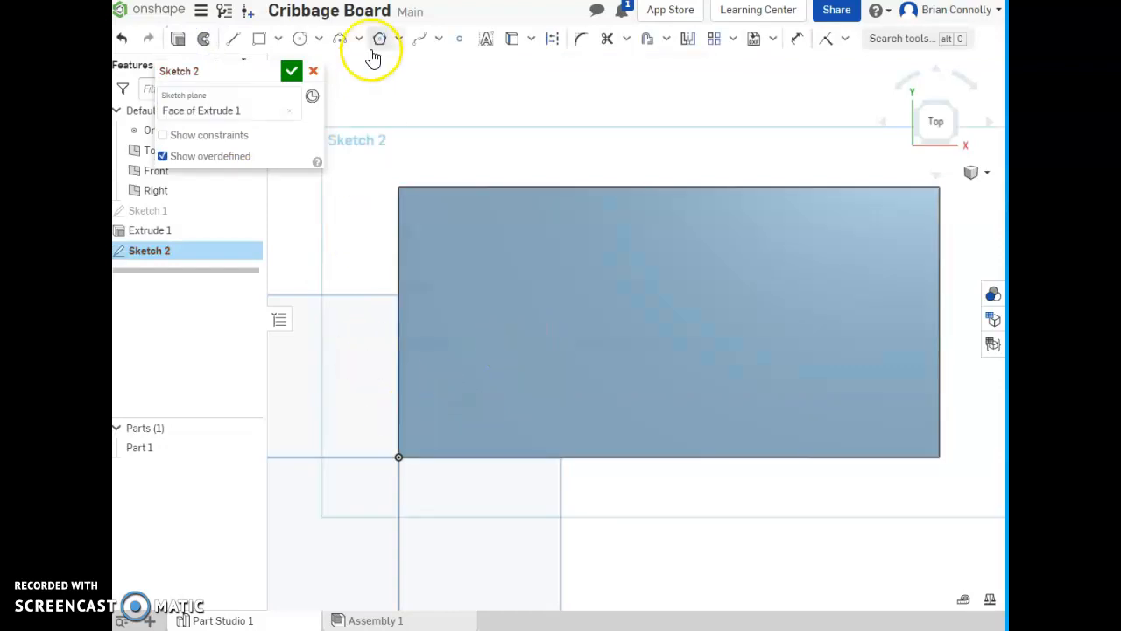
{"action": "left_click", "coordinate": [459, 39]}
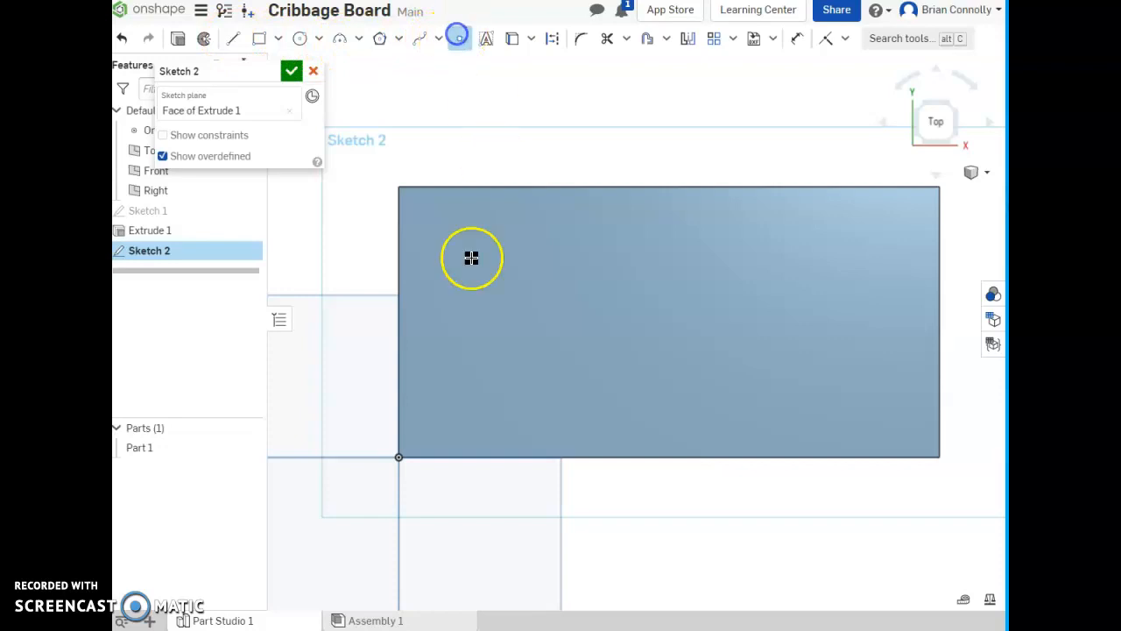
{"action": "left_click", "coordinate": [440, 412]}
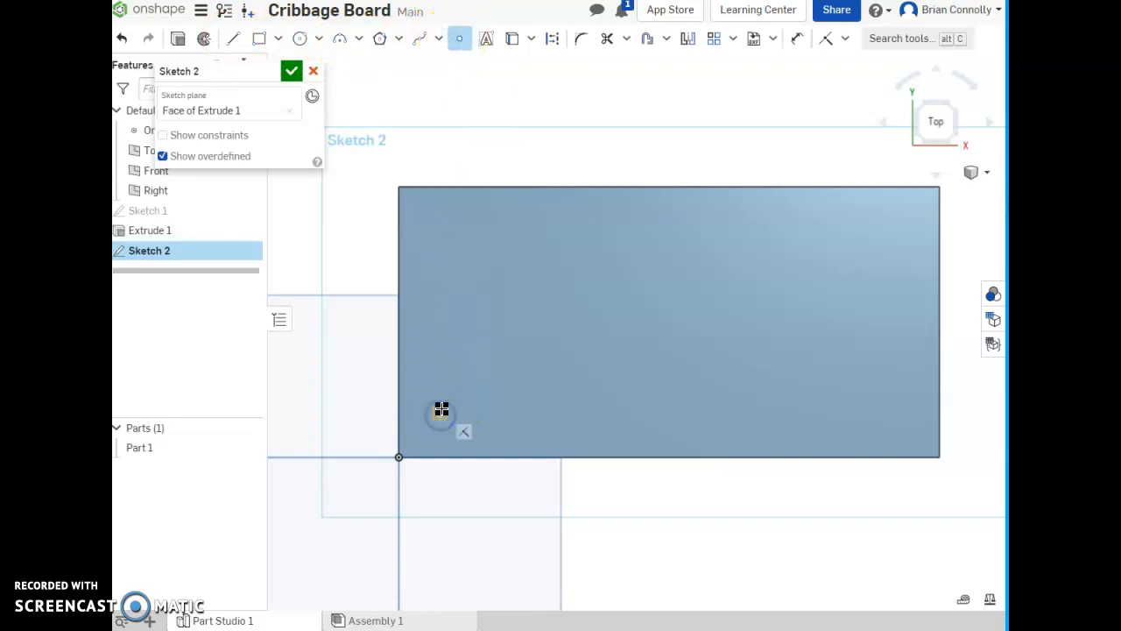
- Dimension the sketch point 0.75 in horizontally from the board's left short edge
{"action": "key", "text": "d"}
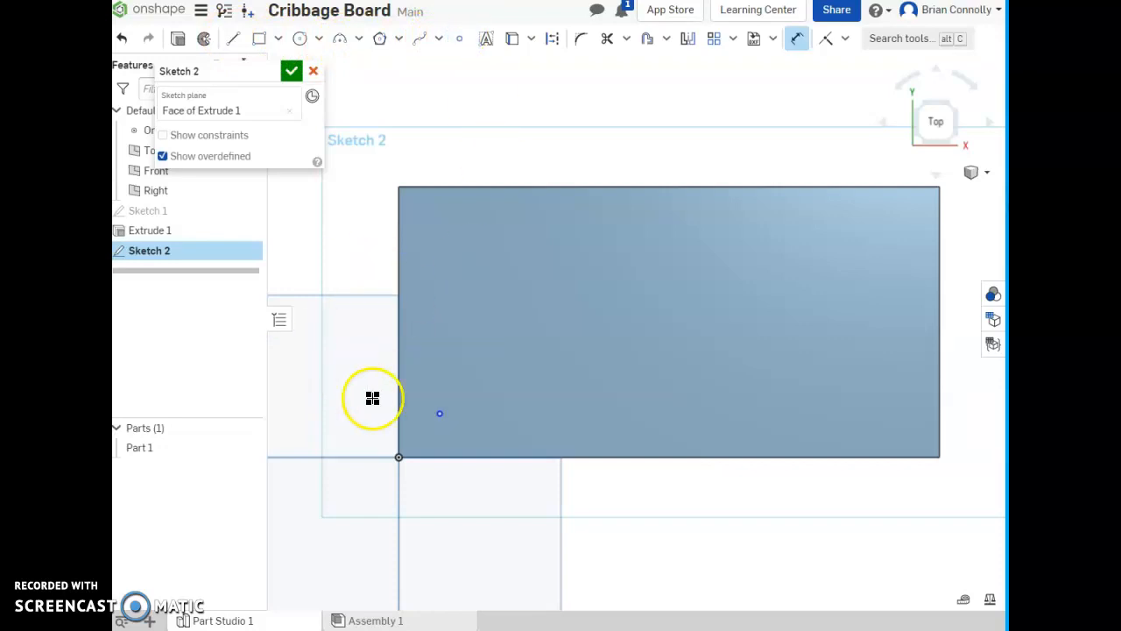
{"action": "left_click", "coordinate": [439, 414]}
{"action": "left_click", "coordinate": [398, 406]}
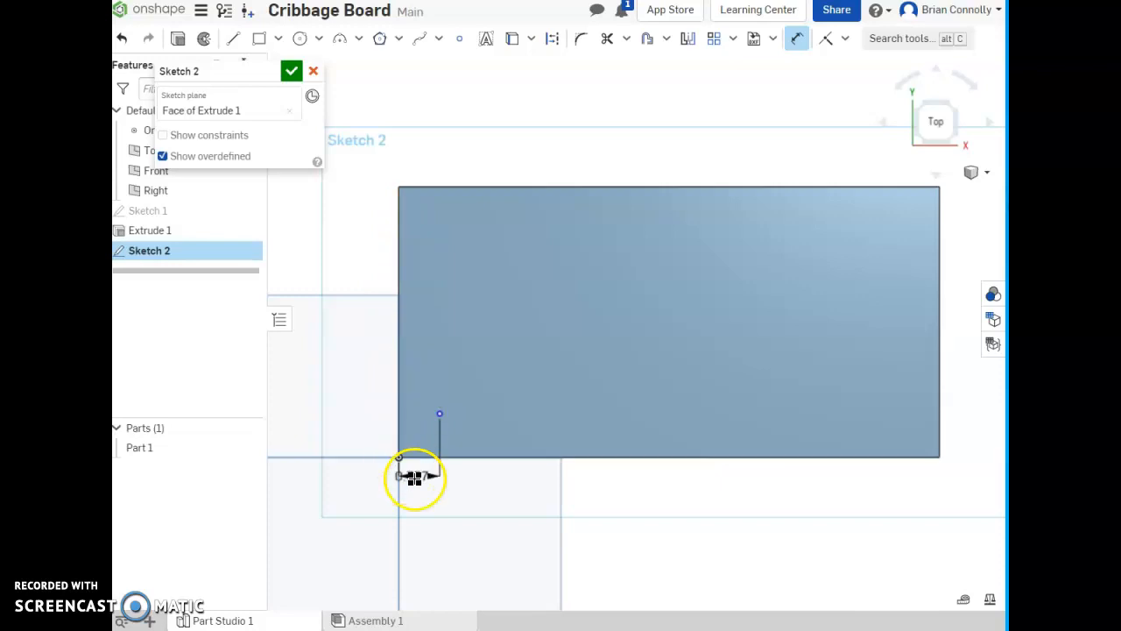
{"action": "left_click", "coordinate": [421, 495]}
{"action": "type", "text": ".75"}
{"action": "key", "text": "Return"}
- Dimension the sketch point 0.75 in vertically from the board's lower long edge
{"action": "left_click", "coordinate": [439, 419]}
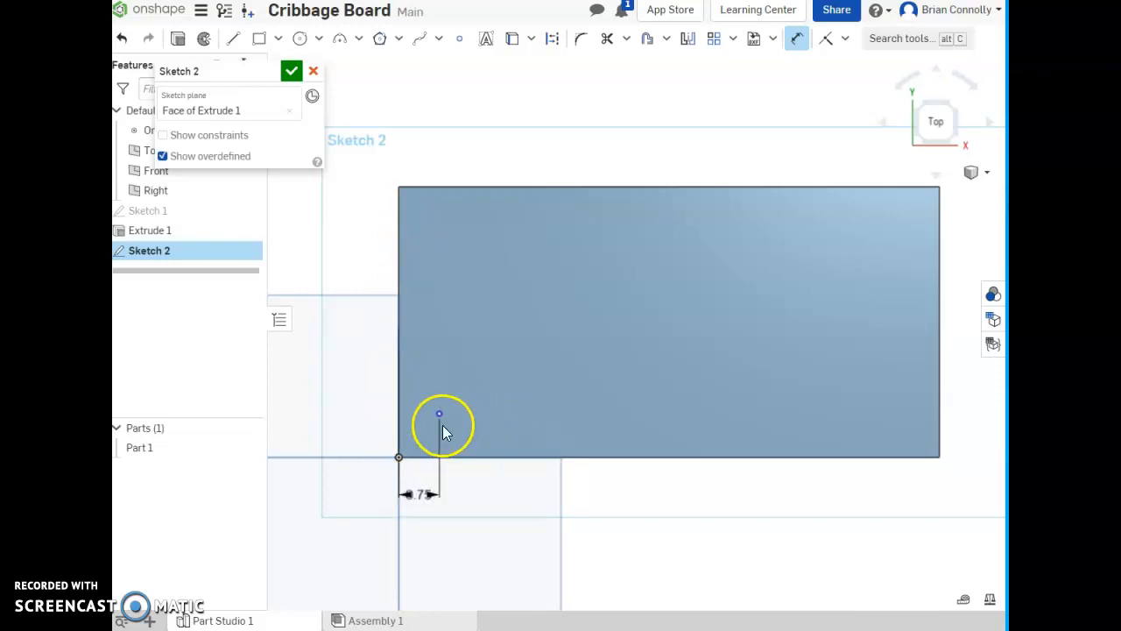
{"action": "left_click", "coordinate": [448, 457]}
{"action": "left_click", "coordinate": [350, 430]}
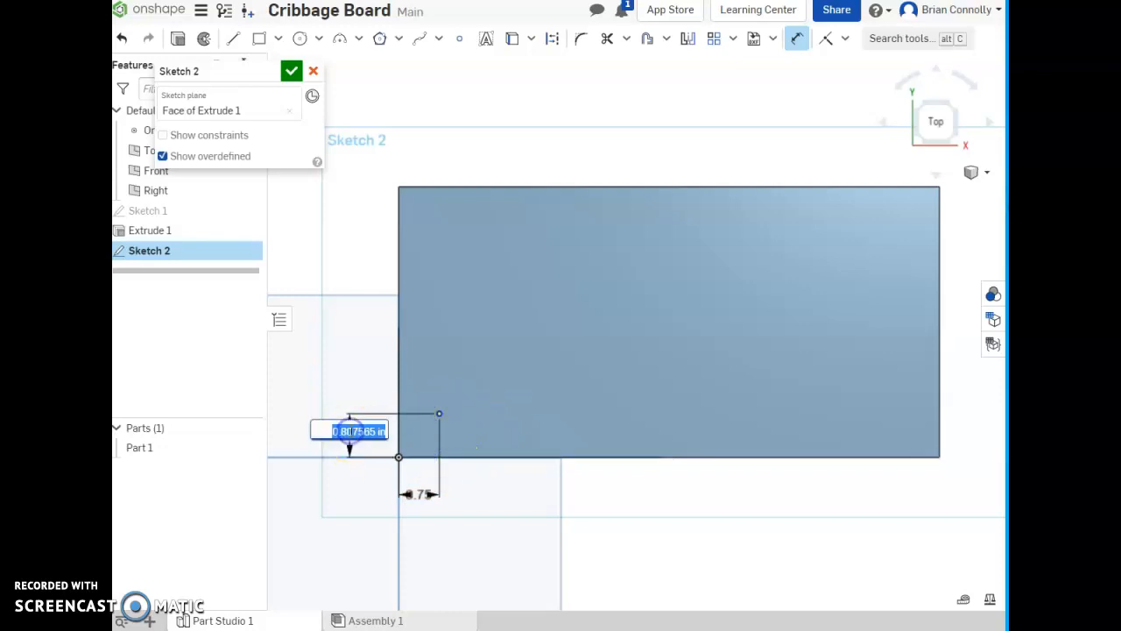
{"action": "type", "text": ".75"}
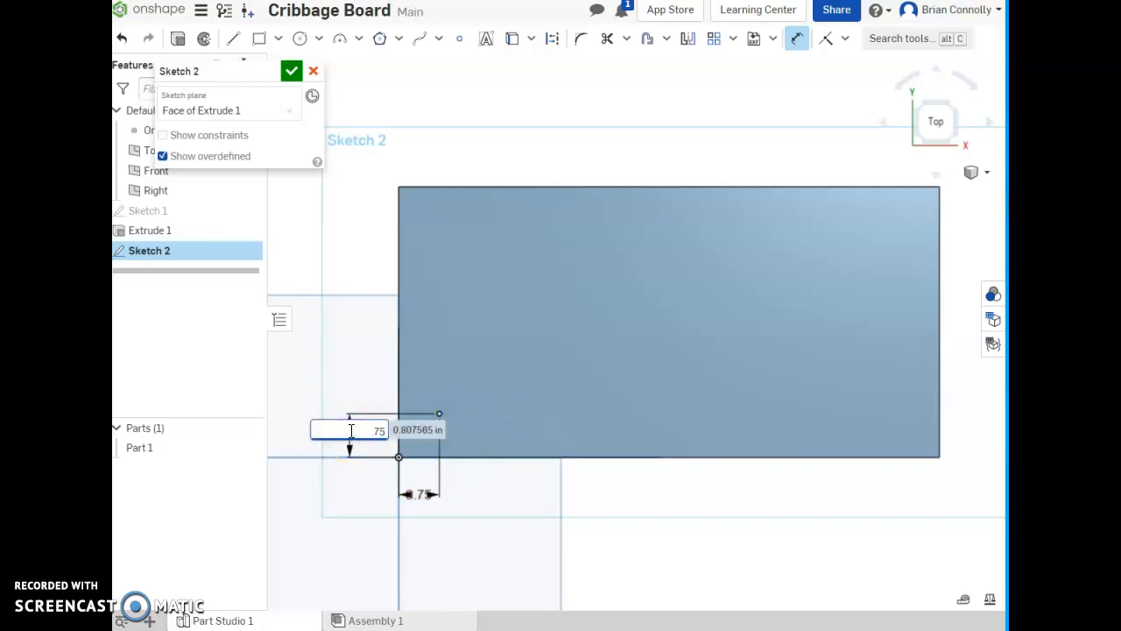
{"action": "key", "text": "Return"}
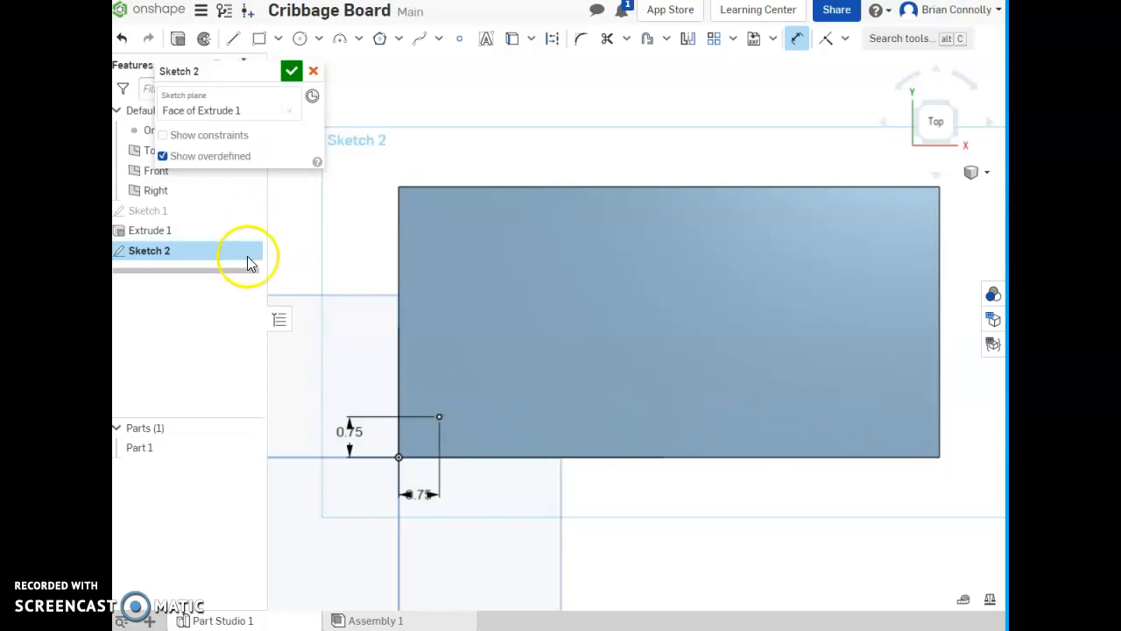
- Finish the point sketch and hide the Top, Front and Right planes
{"action": "left_click", "coordinate": [290, 71]}
{"action": "right_click_drag", "start_coordinate": [550, 388], "coordinate": [558, 354]}
{"action": "left_click", "coordinate": [245, 151]}
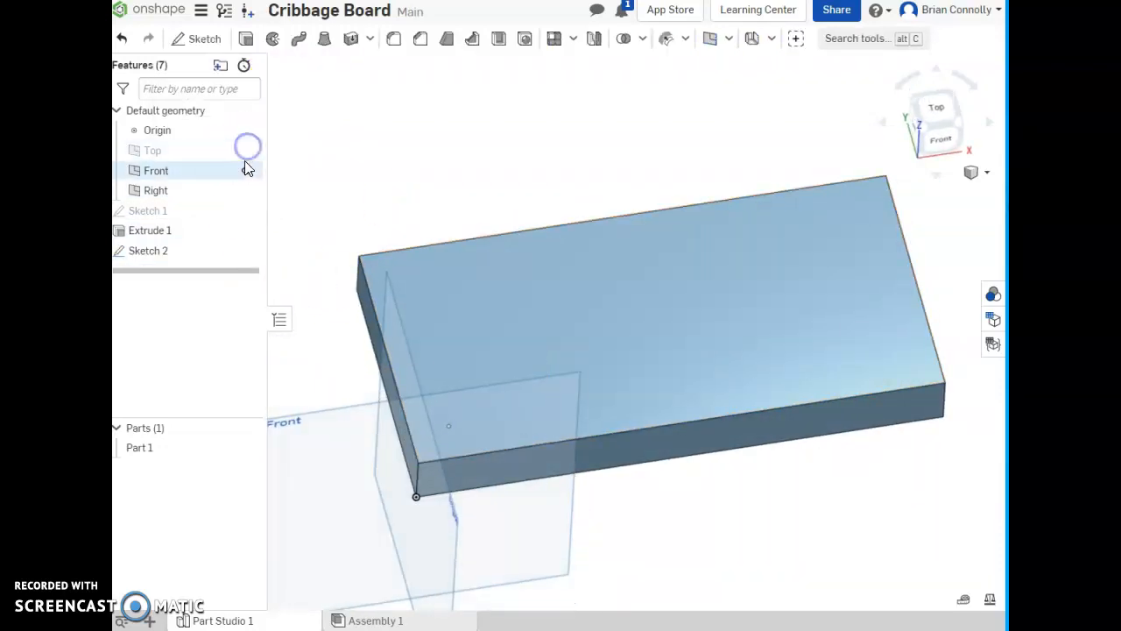
{"action": "left_click", "coordinate": [245, 169]}
{"action": "left_click", "coordinate": [246, 189]}
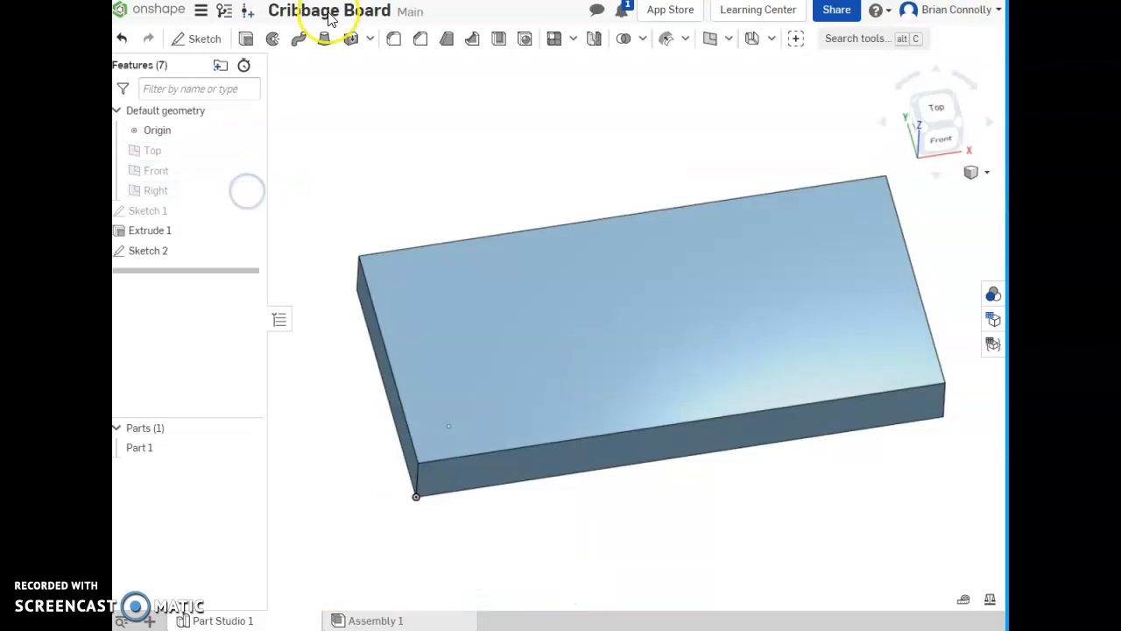
- Create a simple blind hole at the sketch point, 0.125 in in diameter and 0.25 in deep
{"action": "left_click", "coordinate": [525, 41]}
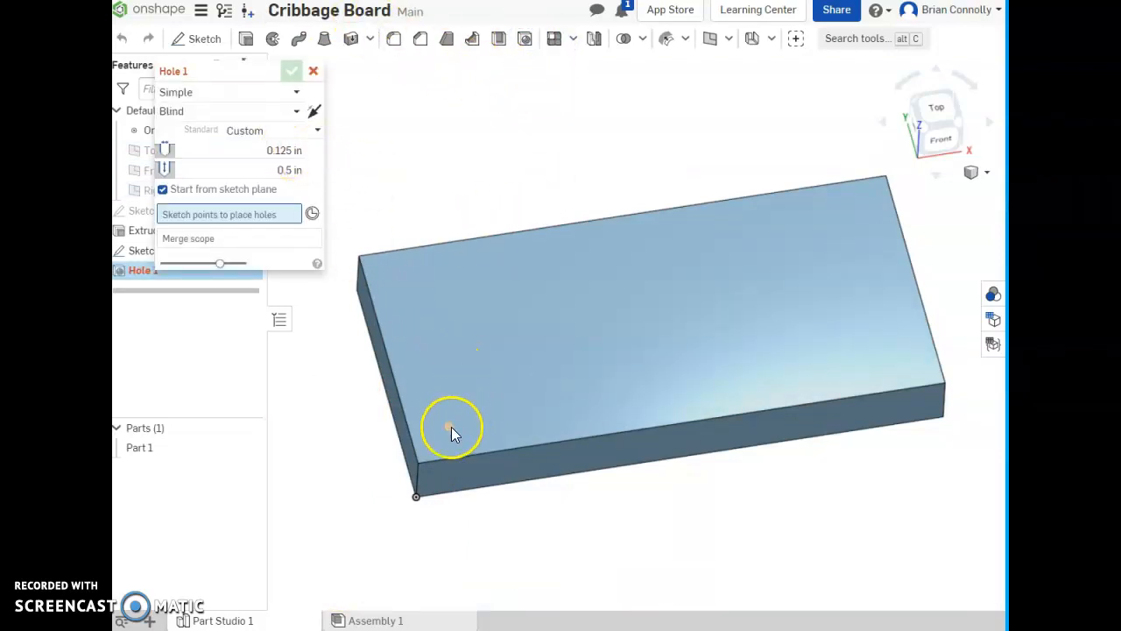
{"action": "left_click", "coordinate": [450, 427]}
{"action": "left_click", "coordinate": [272, 170]}
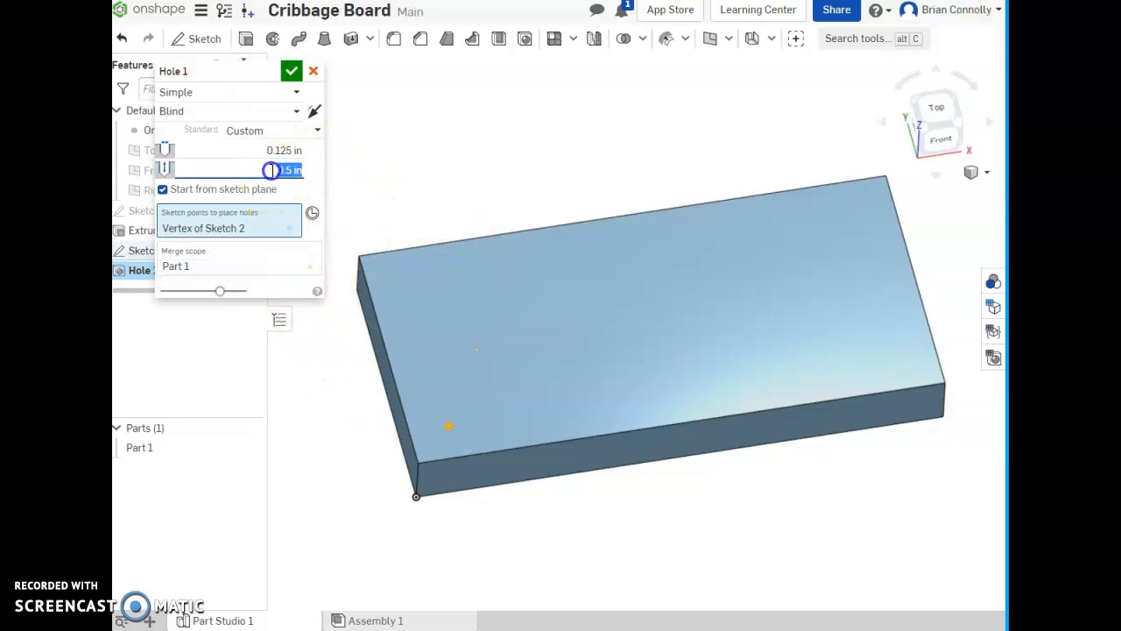
{"action": "type", "text": ".25"}
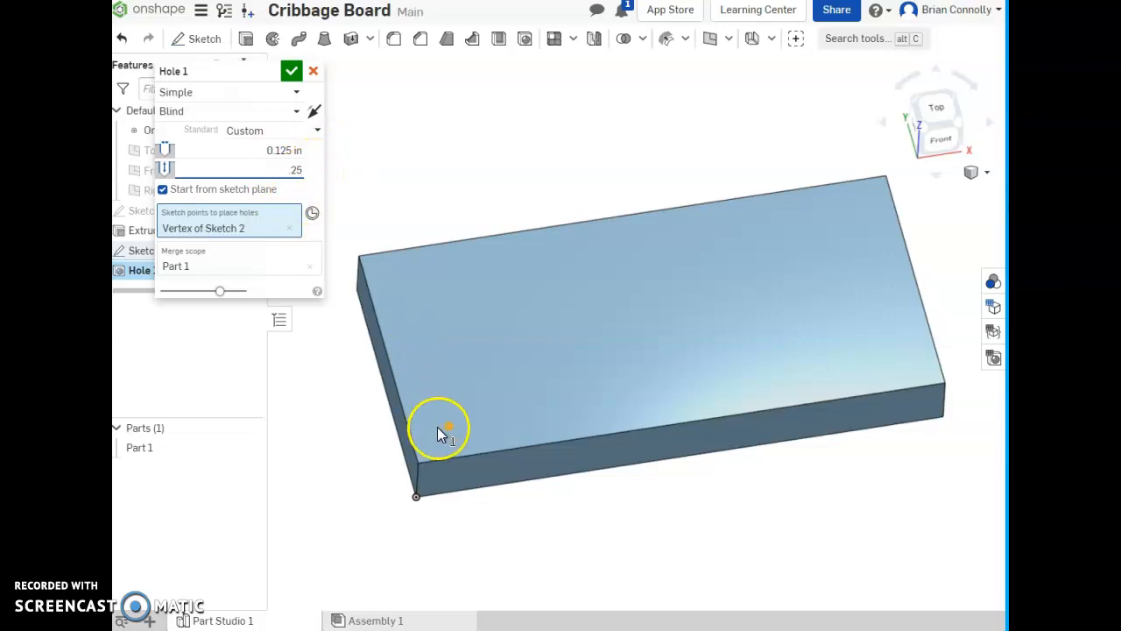
{"action": "left_click", "coordinate": [291, 91]}
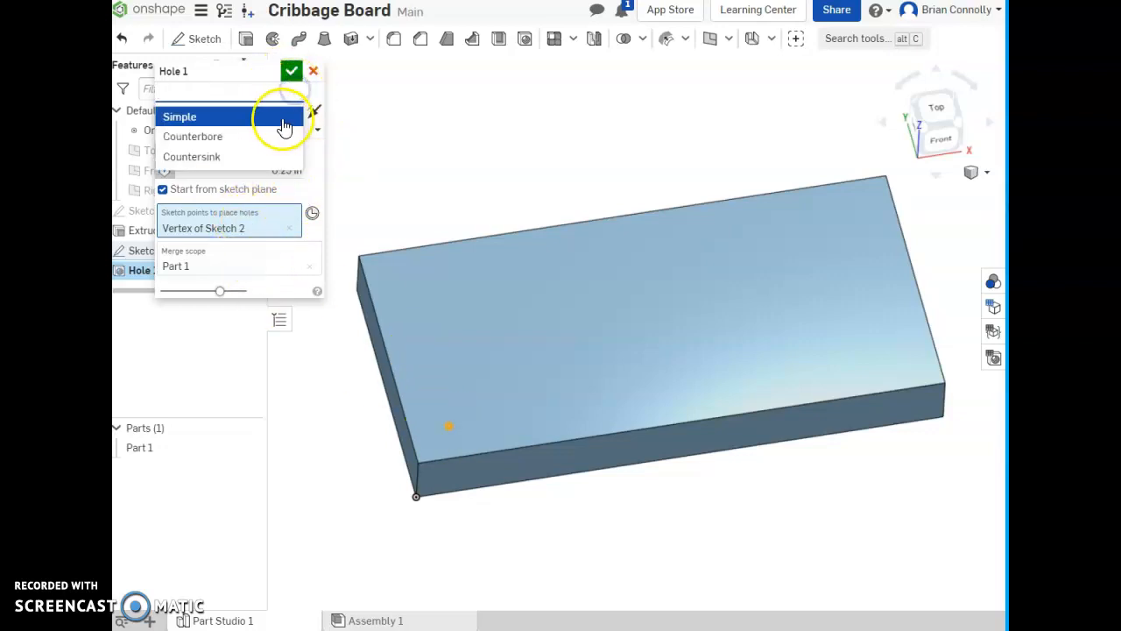
{"action": "left_click", "coordinate": [290, 116]}
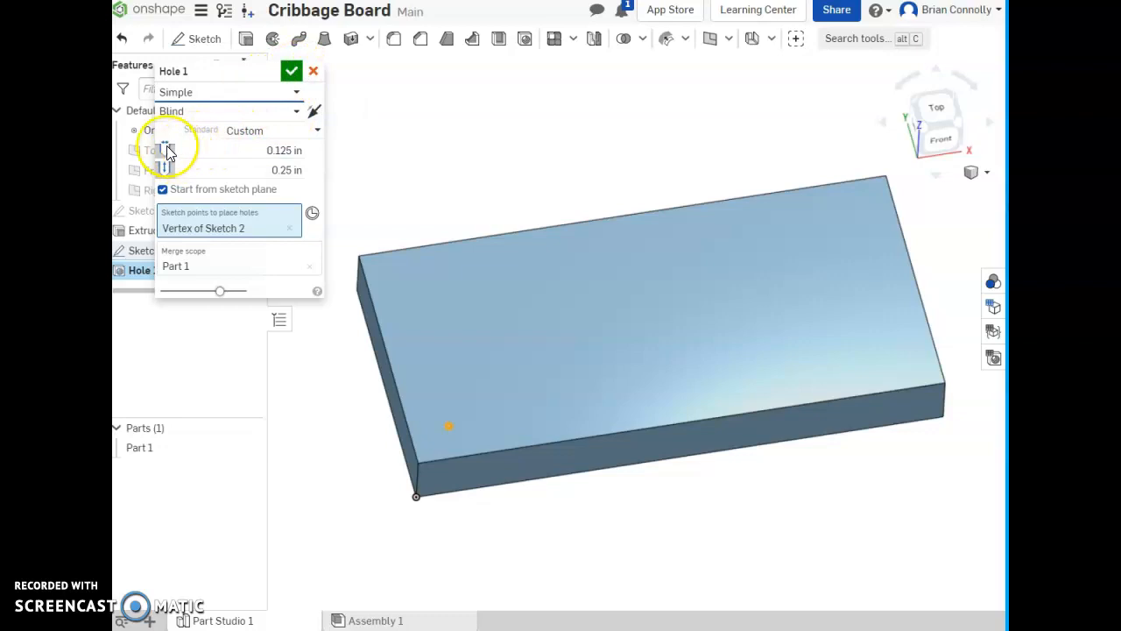
{"action": "left_click", "coordinate": [294, 74]}
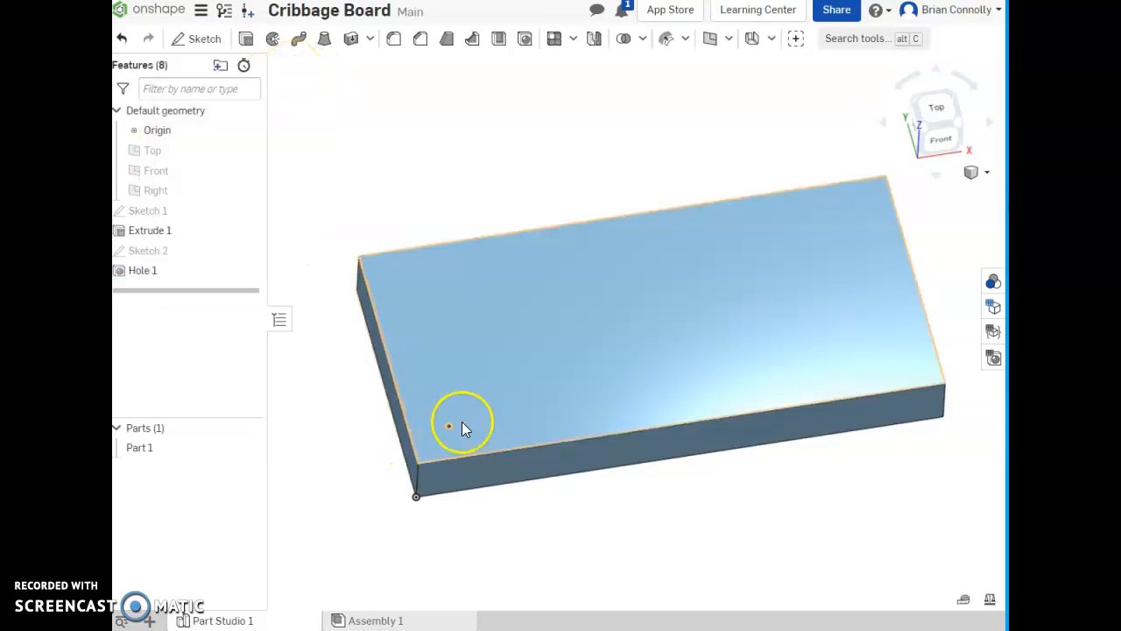
{"action": "scroll", "coordinate": [454, 424], "scroll_direction": "up", "scroll_amount": 5}
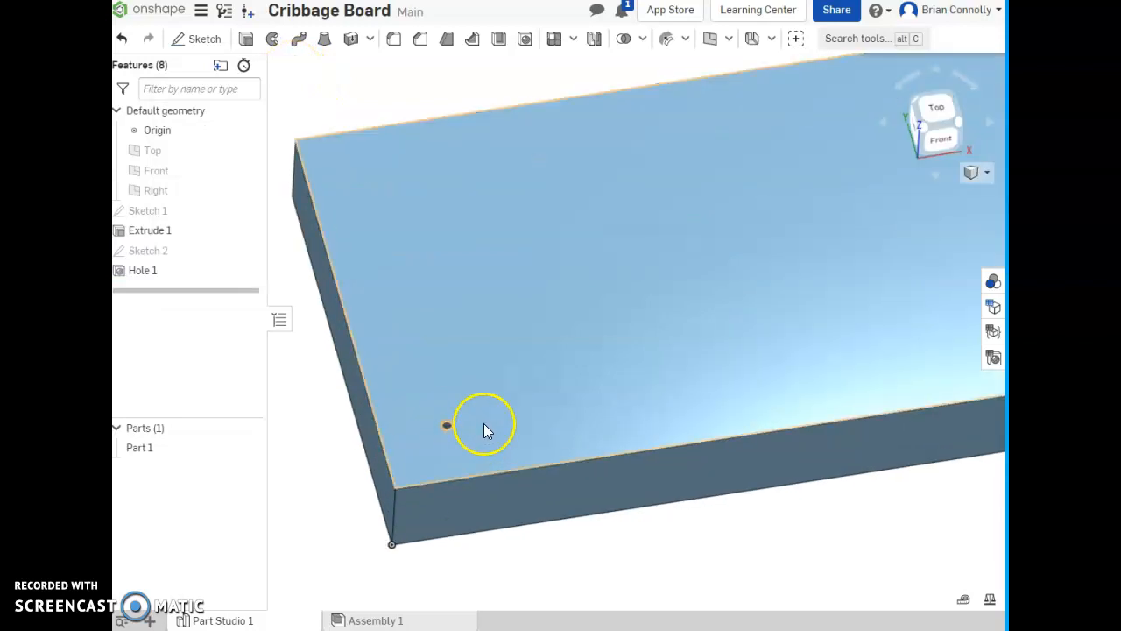
{"action": "scroll", "coordinate": [402, 419], "scroll_direction": "down", "scroll_amount": 3}
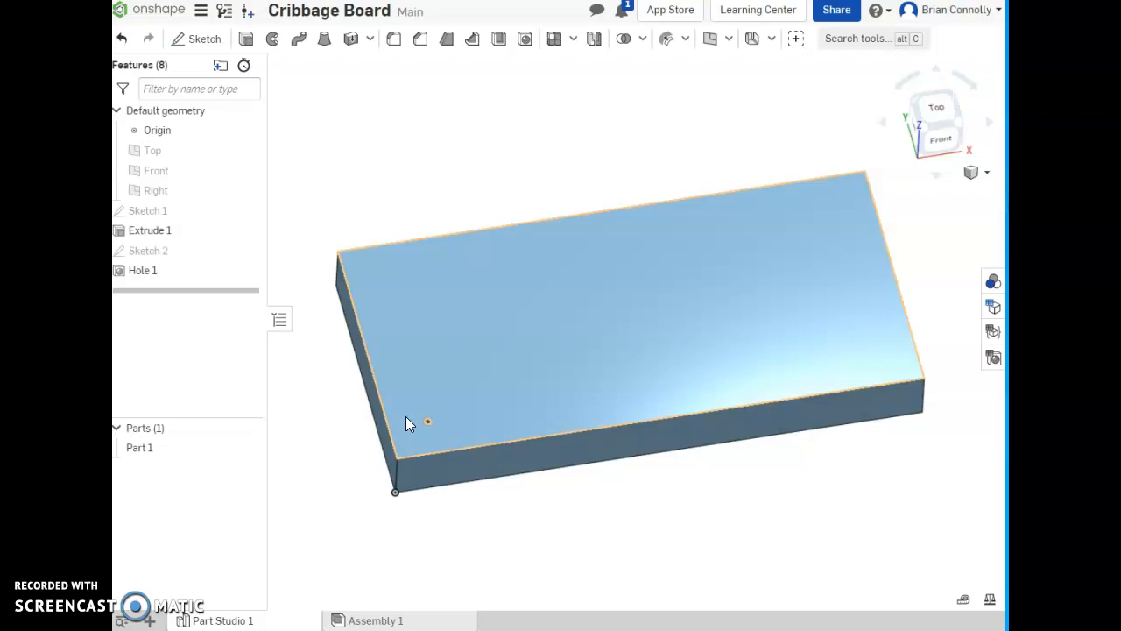
{"action": "left_click", "coordinate": [402, 423]}
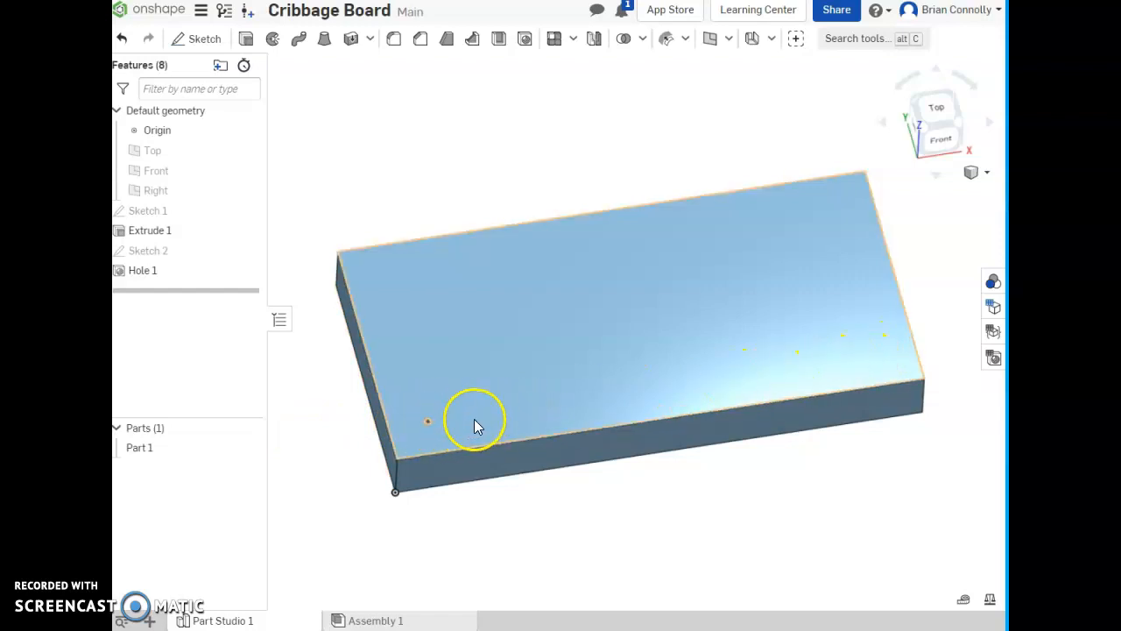
{"action": "left_click", "coordinate": [713, 418]}
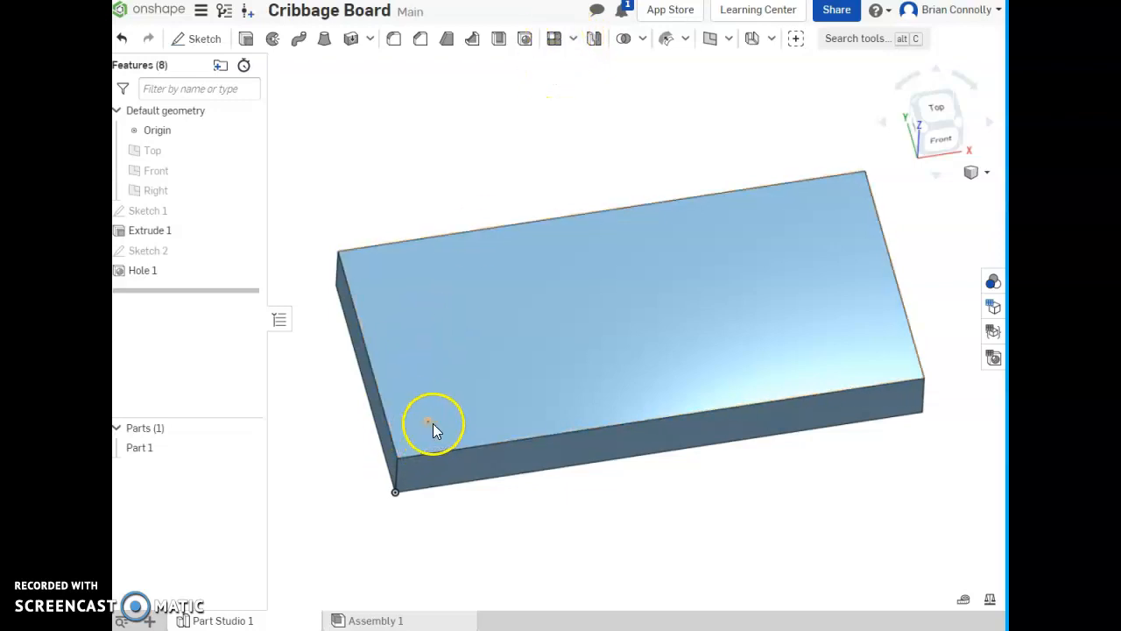
- Set up a linear feature pattern of Hole 1 with the board's front long top edge as the direction
{"action": "left_click", "coordinate": [554, 39]}
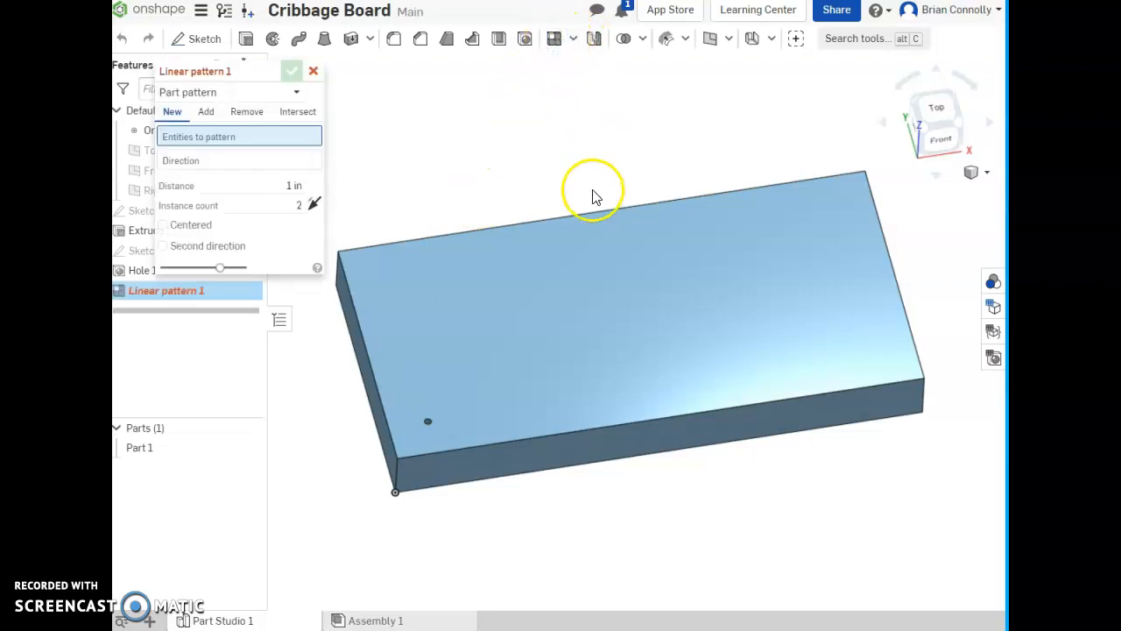
{"action": "left_click_drag", "start_coordinate": [242, 70], "coordinate": [436, 70]}
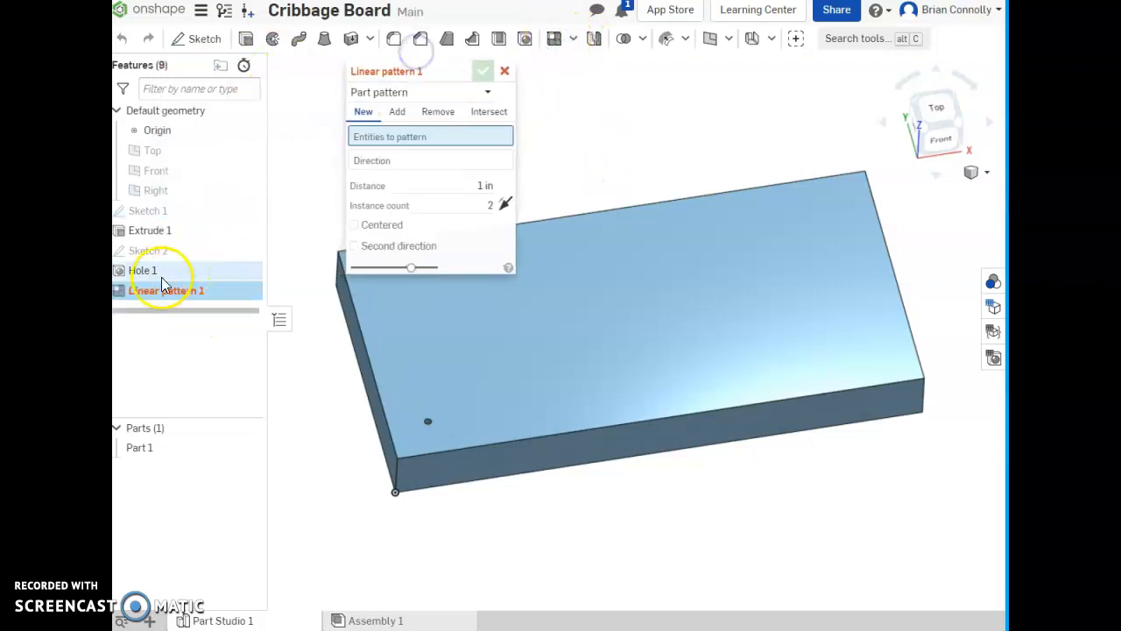
{"action": "left_click", "coordinate": [372, 92]}
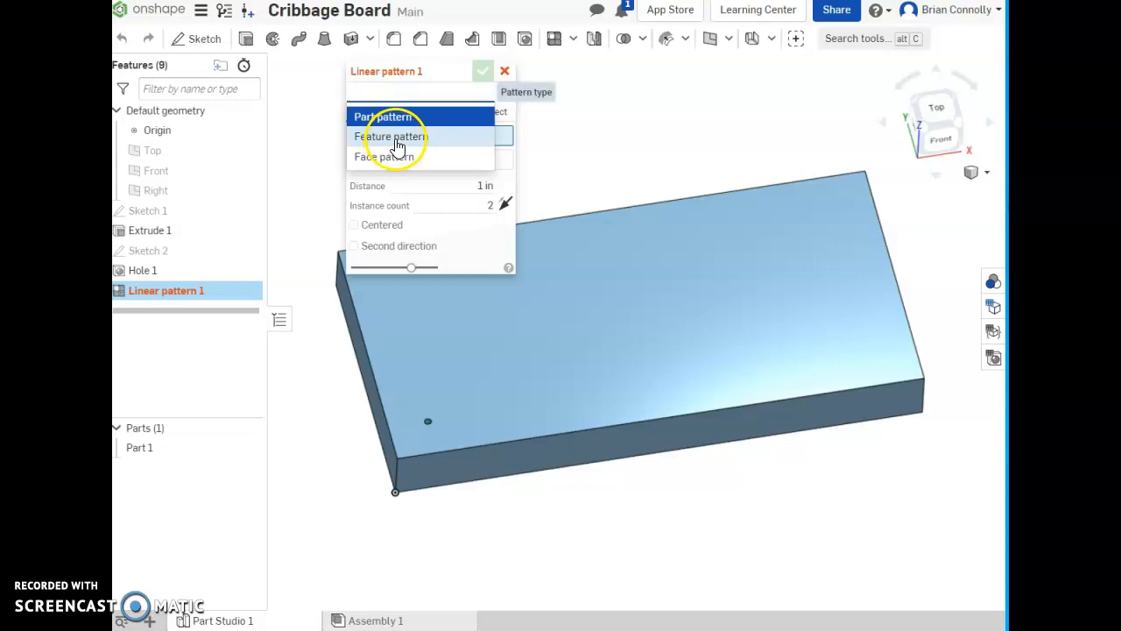
{"action": "left_click", "coordinate": [397, 144]}
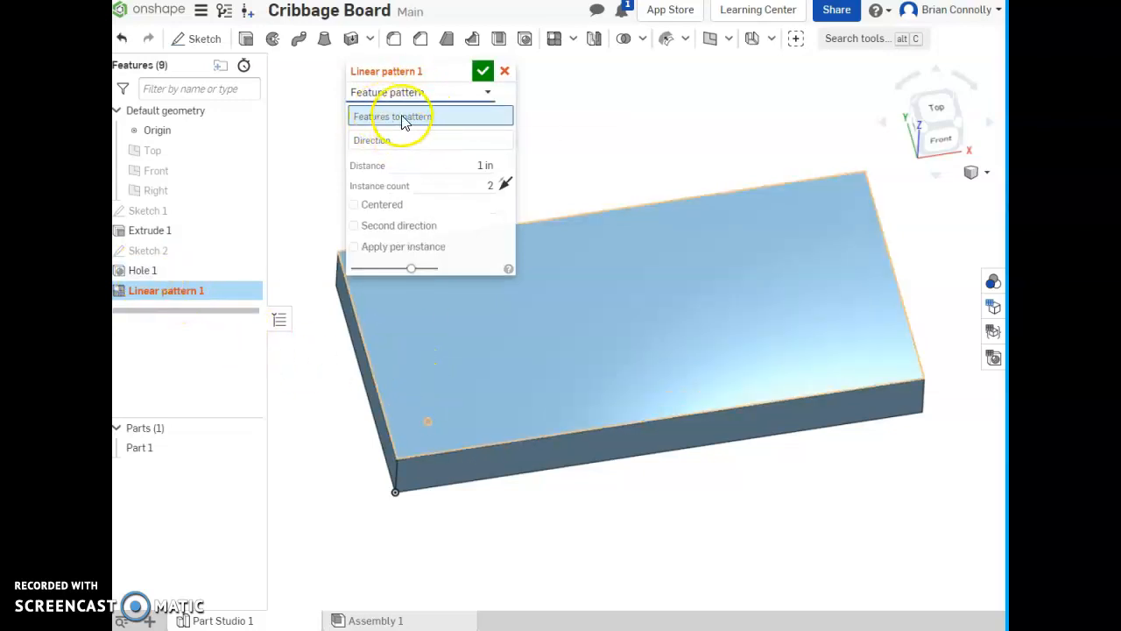
{"action": "left_click", "coordinate": [148, 273]}
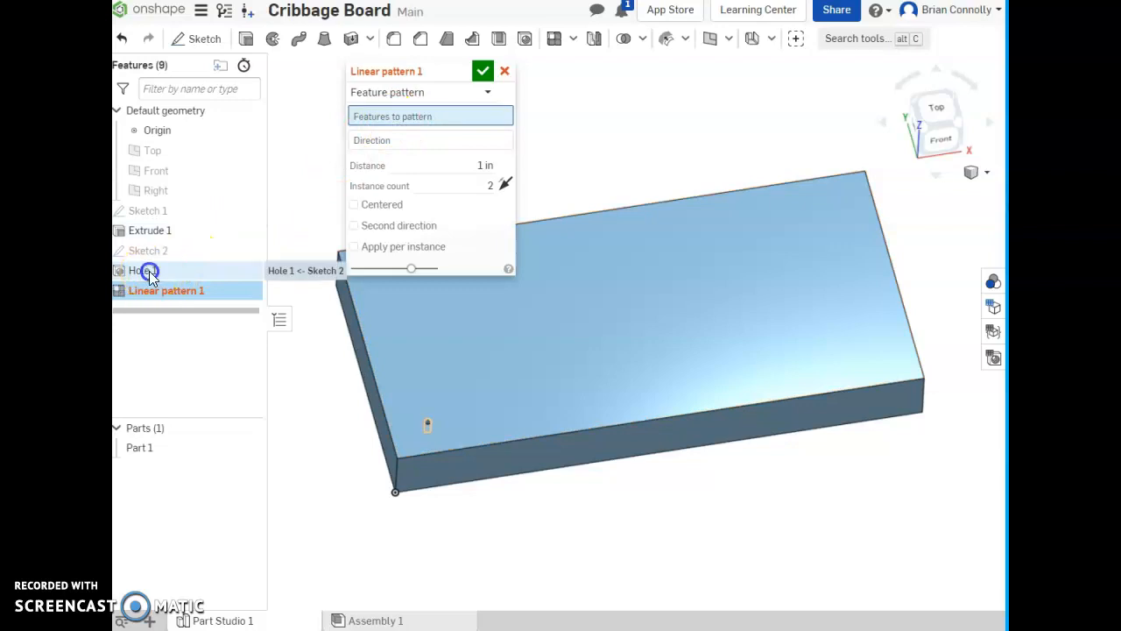
{"action": "left_click", "coordinate": [430, 154]}
{"action": "right_click_drag", "start_coordinate": [733, 491], "coordinate": [733, 483]}
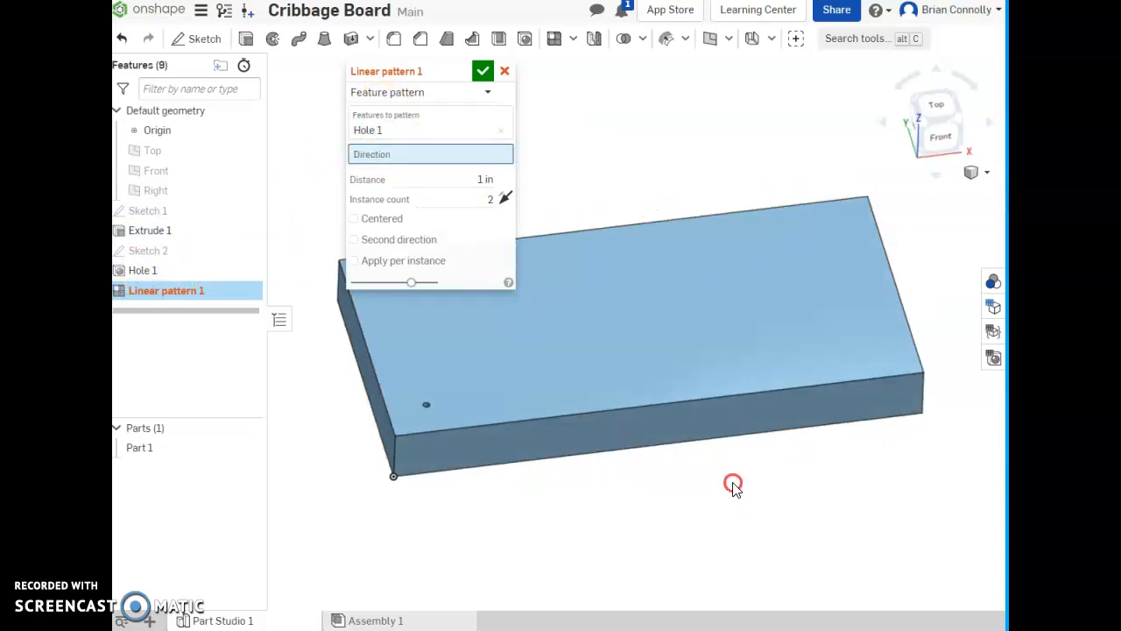
{"action": "left_click", "coordinate": [494, 428]}
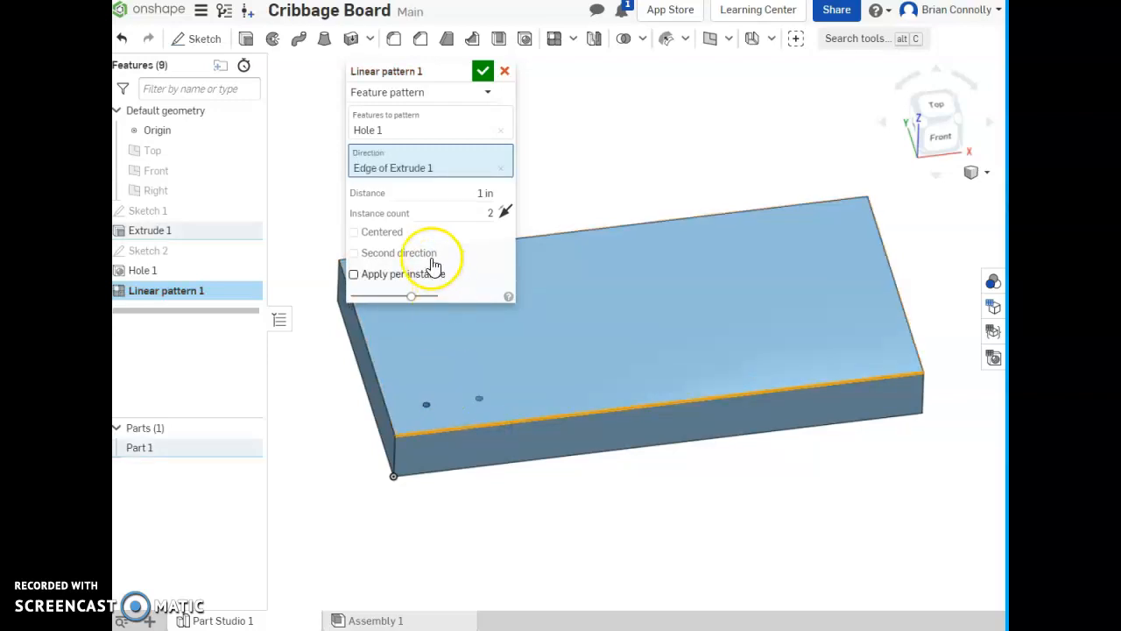
- Set the linear pattern to 37 instances spaced 8.5/37 in apart
{"action": "left_click", "coordinate": [469, 214]}
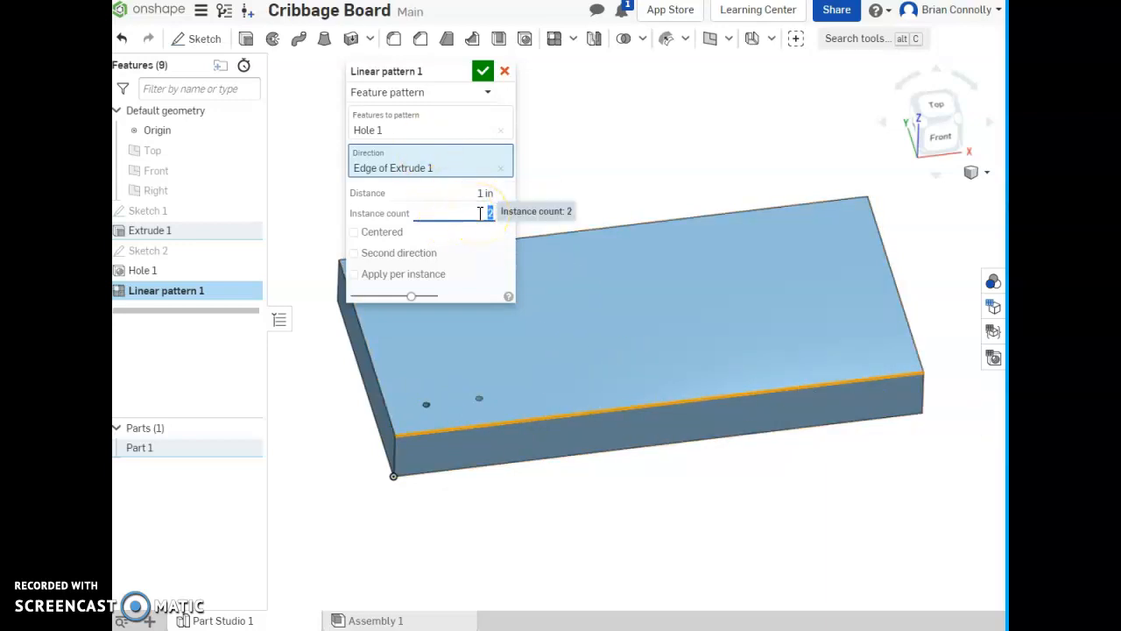
{"action": "left_click", "coordinate": [466, 193]}
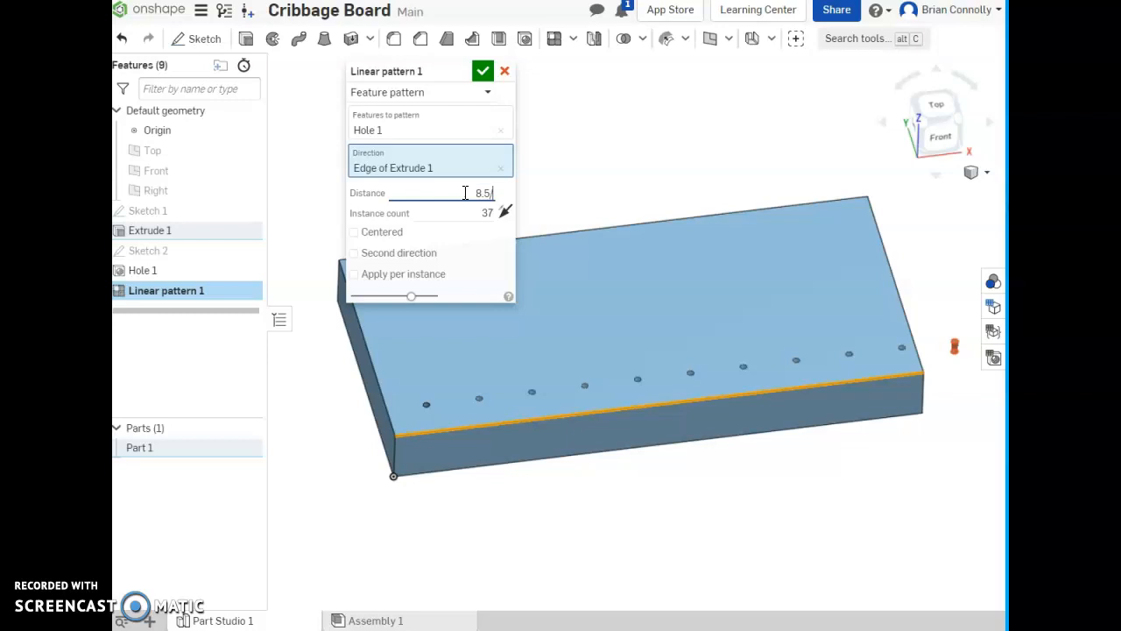
{"action": "left_click", "coordinate": [473, 228]}
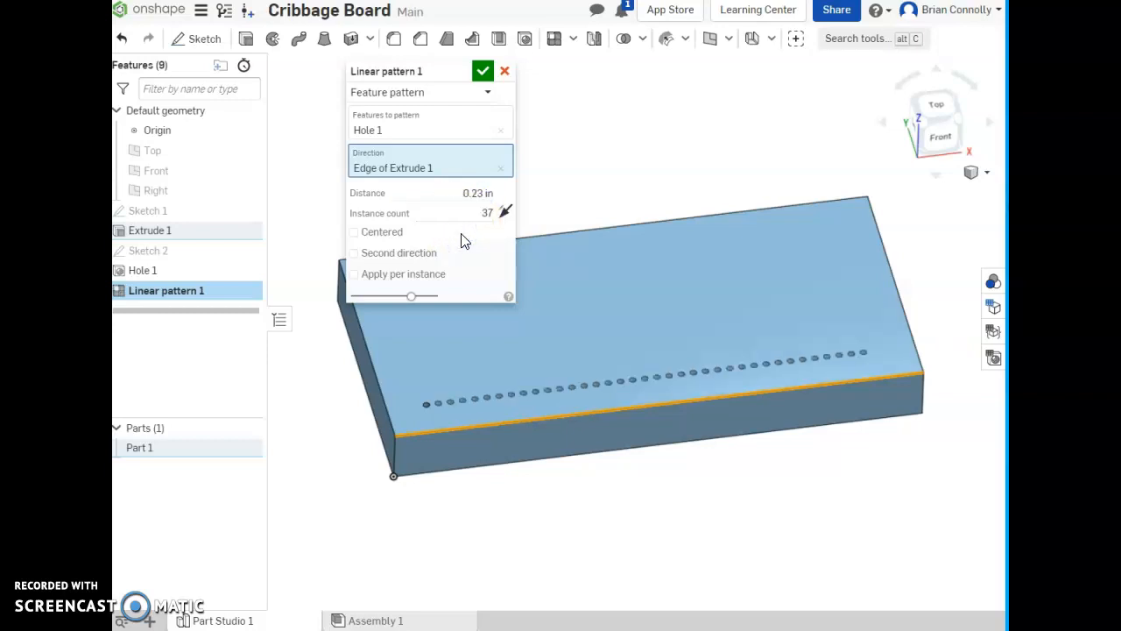
- Change the linear pattern's spacing to 8.5/36 in, keeping 37 instances
{"action": "right_click_drag", "start_coordinate": [819, 435], "coordinate": [803, 437]}
{"action": "left_click", "coordinate": [479, 193]}
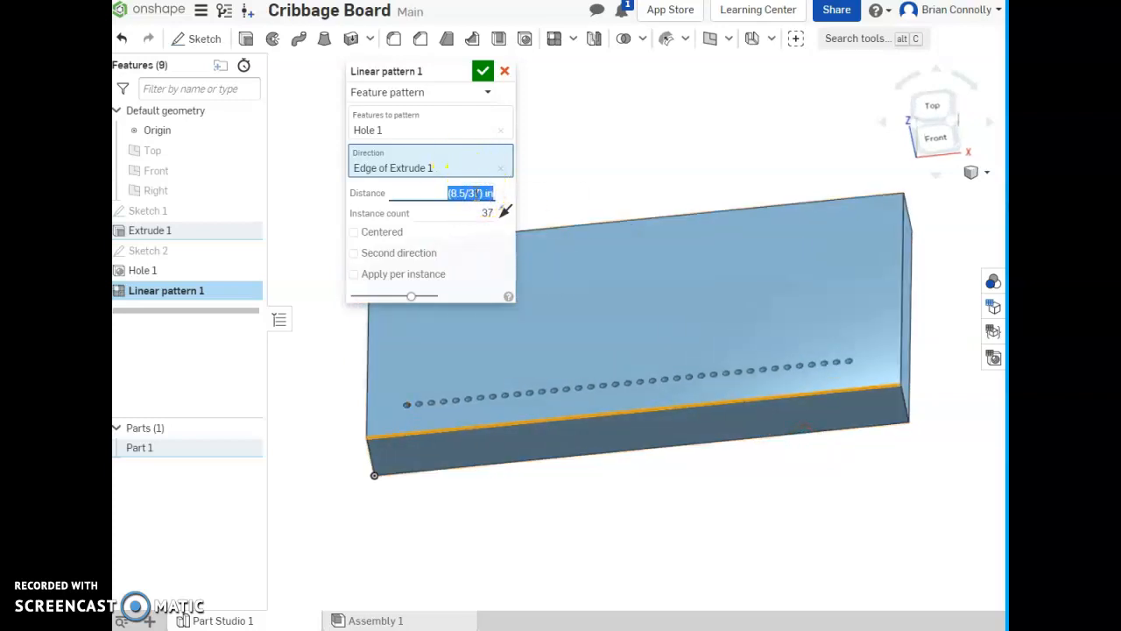
{"action": "left_click", "coordinate": [477, 194]}
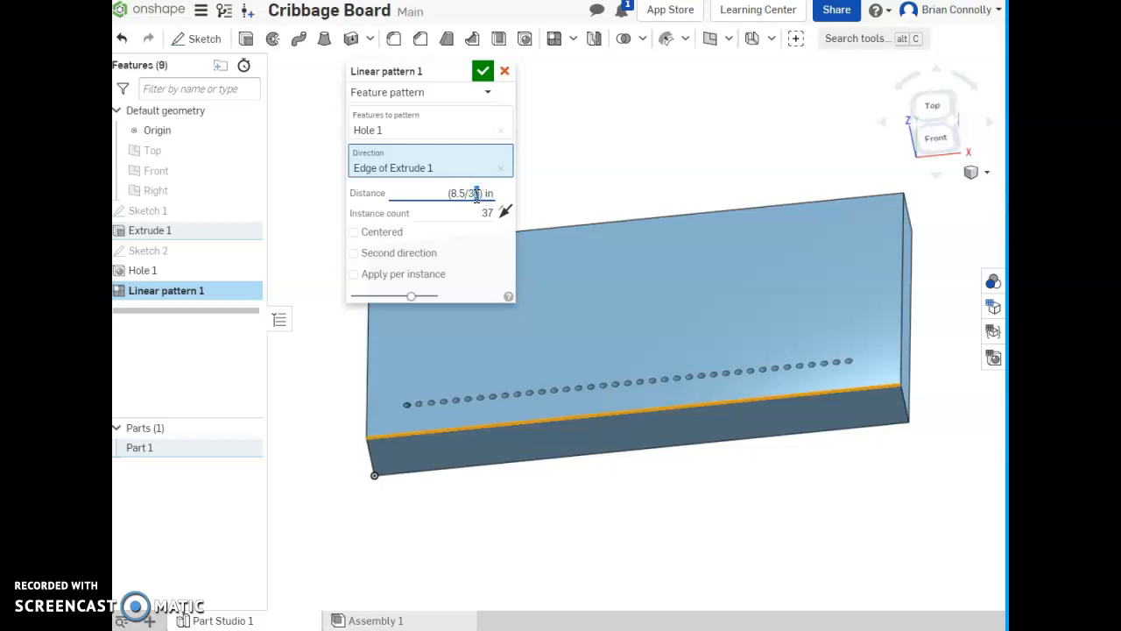
{"action": "key", "text": "BackSpace"}
{"action": "type", "text": "6"}
{"action": "left_click", "coordinate": [486, 213]}
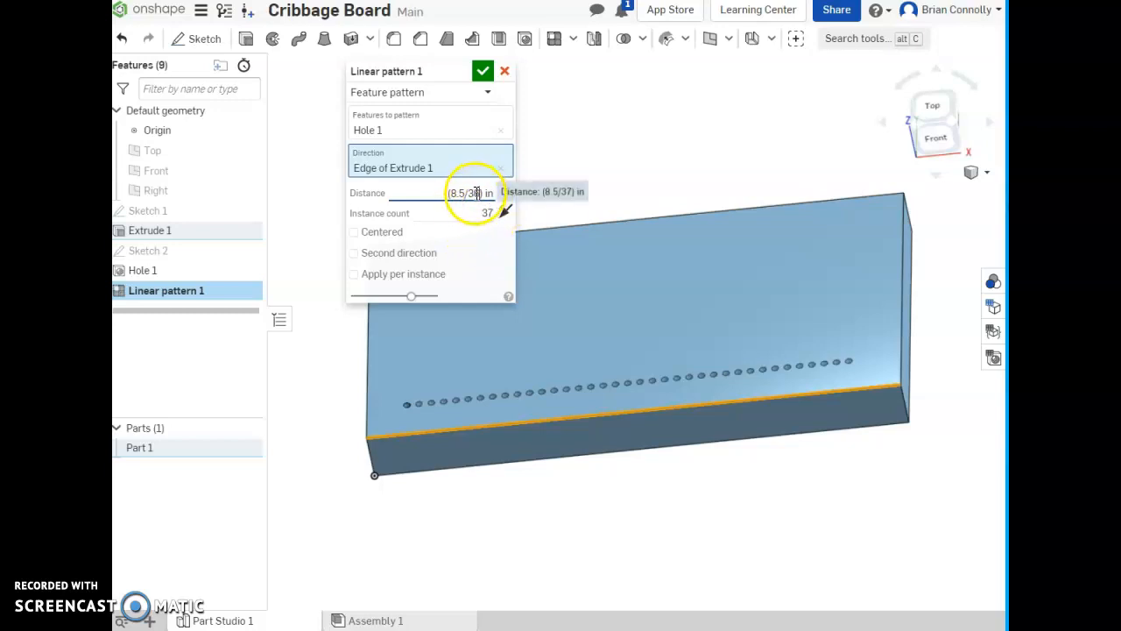
{"action": "left_click", "coordinate": [485, 242]}
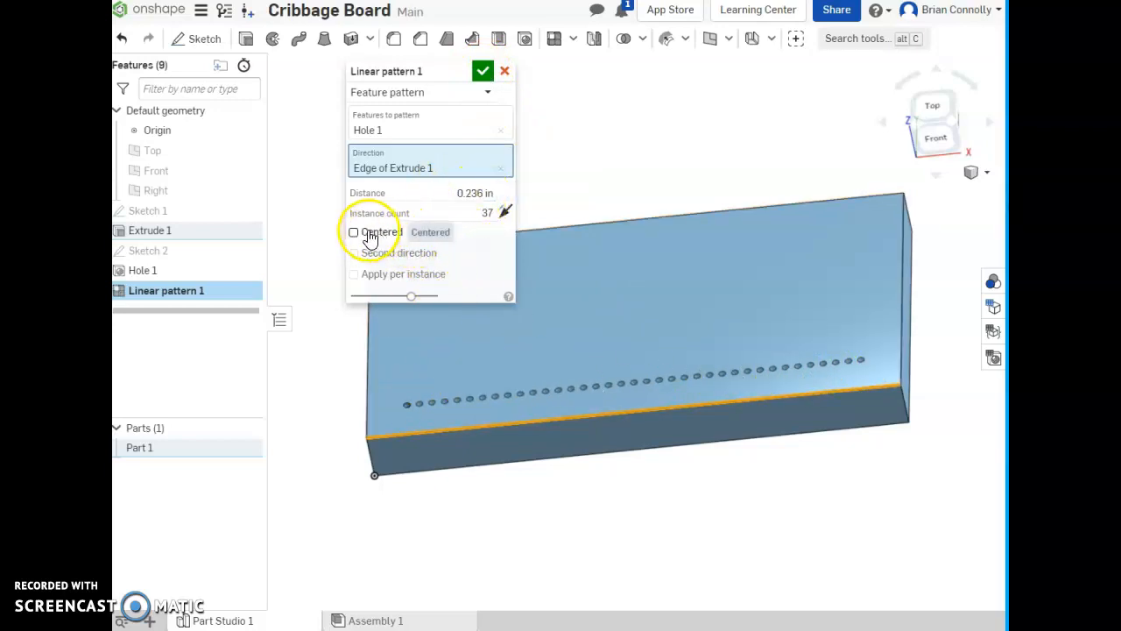
- Add a second pattern direction along the top face's short edge nearest the origin, with 2 instances
{"action": "left_click", "coordinate": [353, 254]}
{"action": "left_click_drag", "start_coordinate": [399, 71], "coordinate": [195, 191]}
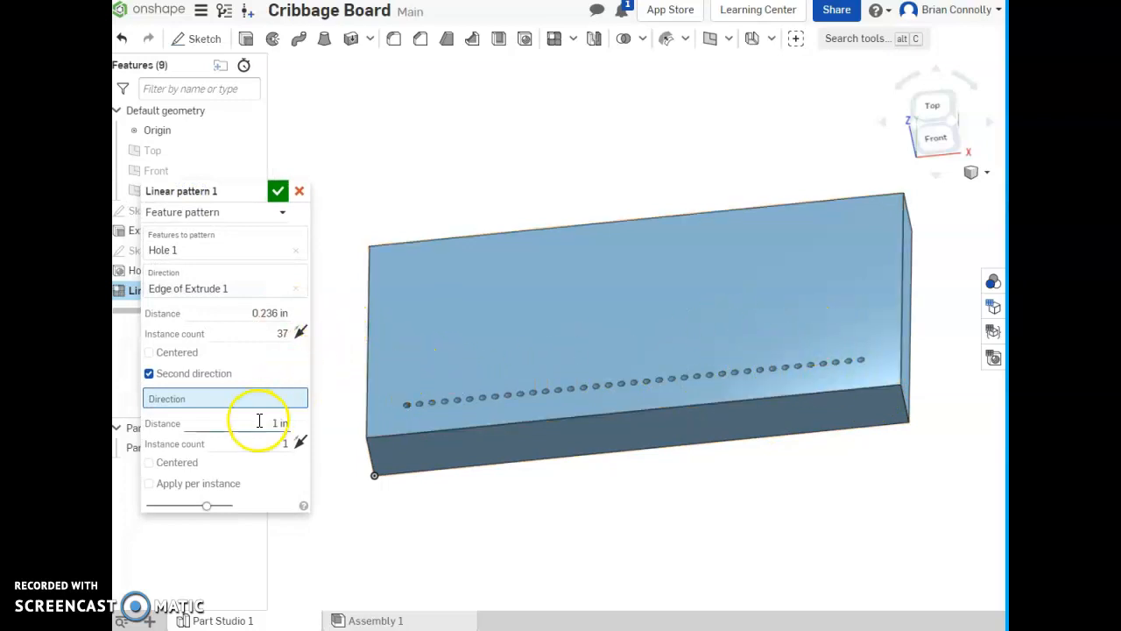
{"action": "left_click", "coordinate": [367, 378]}
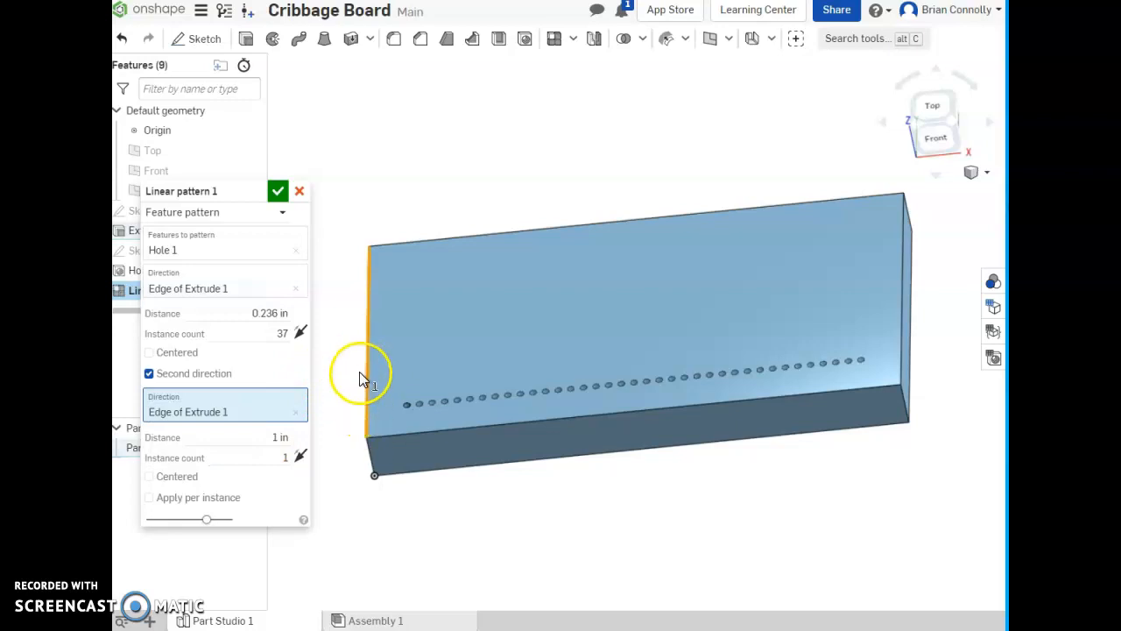
{"action": "left_click", "coordinate": [277, 455]}
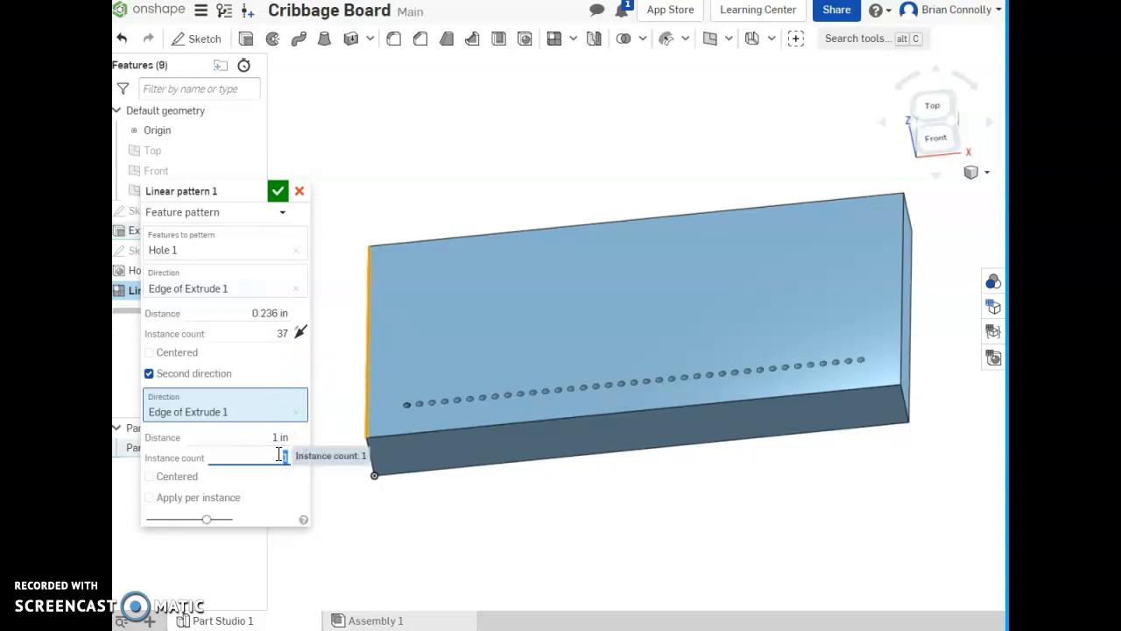
{"action": "left_click", "coordinate": [272, 482]}
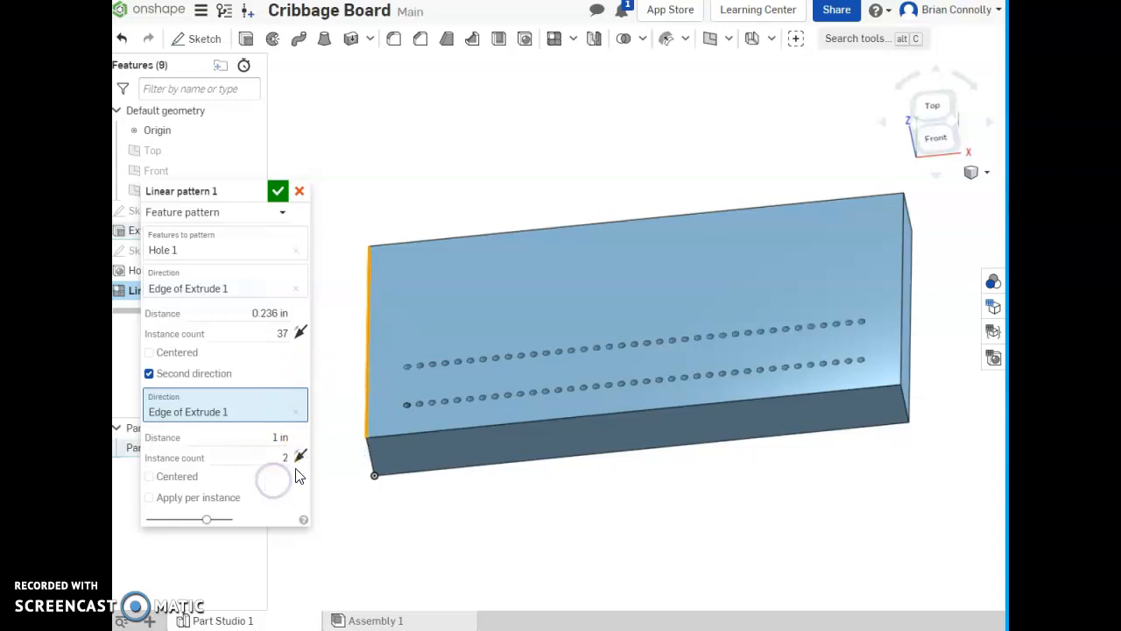
- Set the second direction's spacing to 0.375 in and accept the linear pattern
{"action": "left_click", "coordinate": [268, 437]}
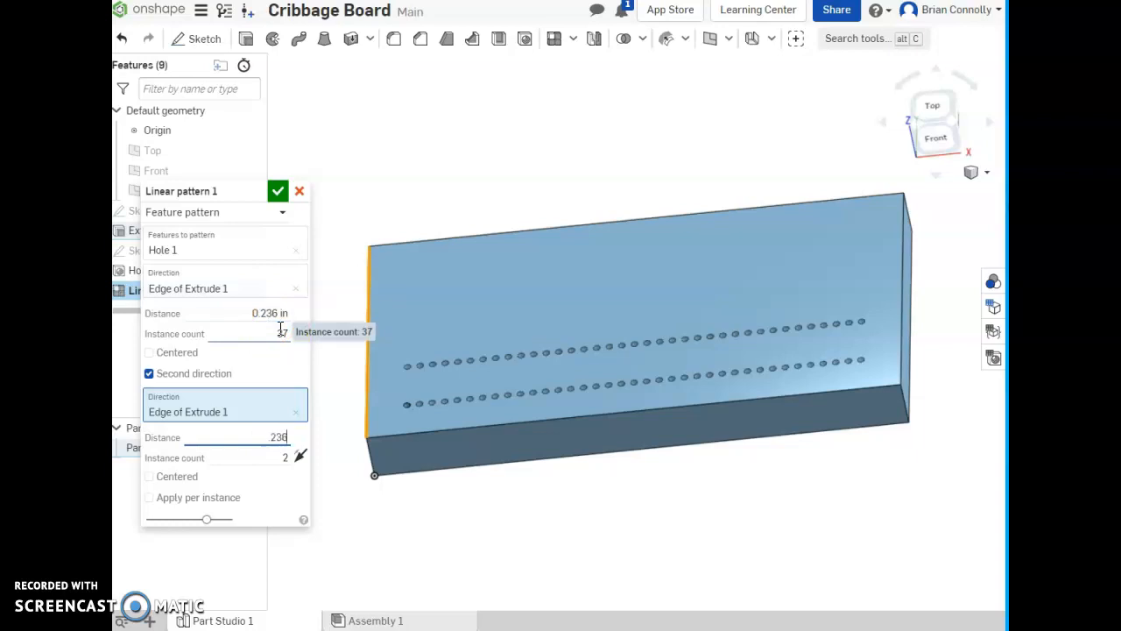
{"action": "left_click", "coordinate": [267, 476]}
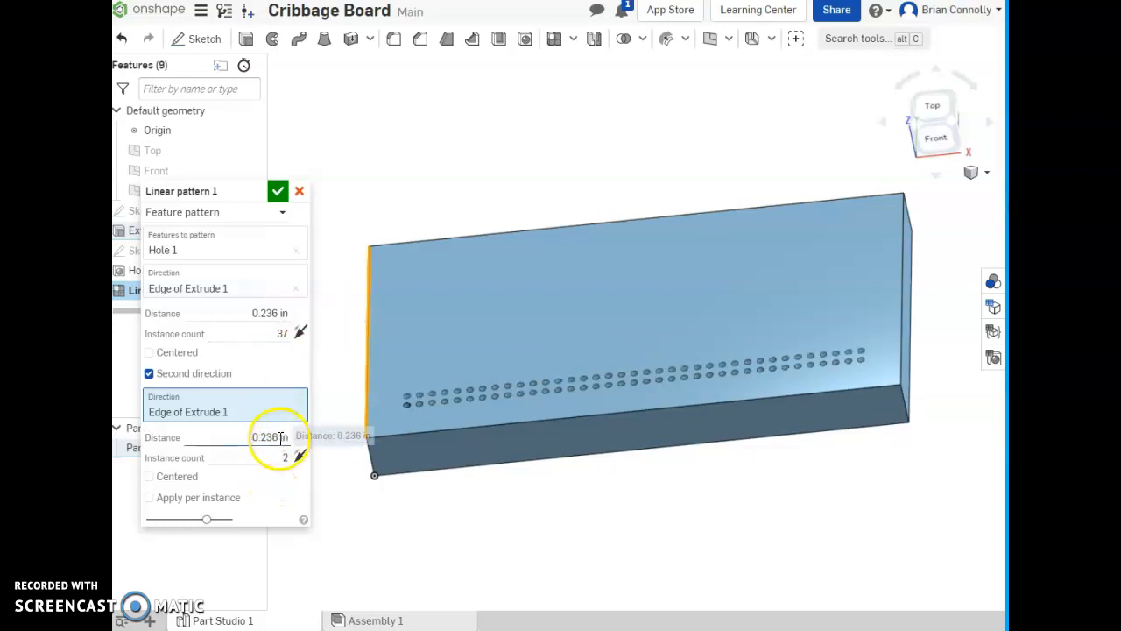
{"action": "left_click", "coordinate": [280, 437]}
{"action": "key", "text": "BackSpace"}
{"action": "type", "text": ".375"}
{"action": "left_click", "coordinate": [277, 483]}
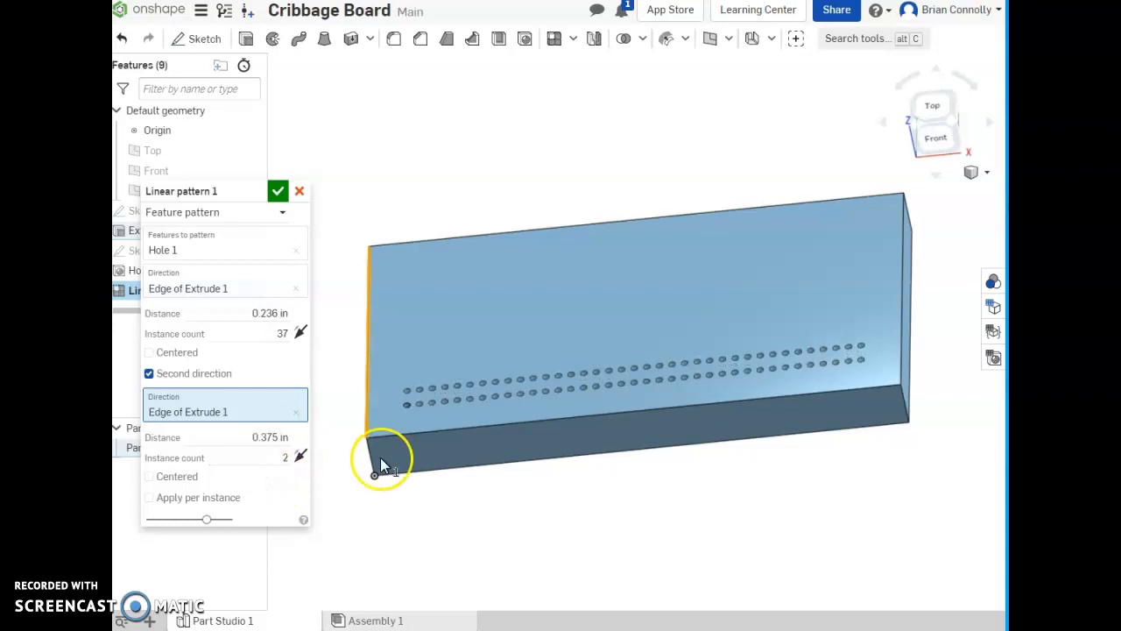
{"action": "right_click_drag", "start_coordinate": [681, 383], "coordinate": [679, 401]}
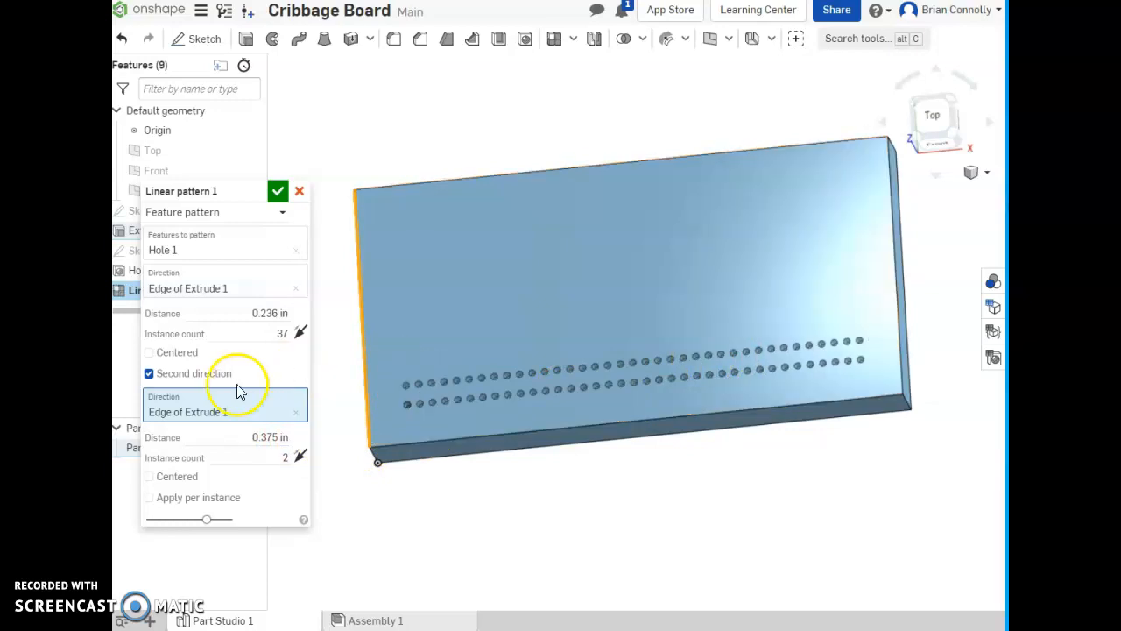
{"action": "left_click", "coordinate": [278, 192]}
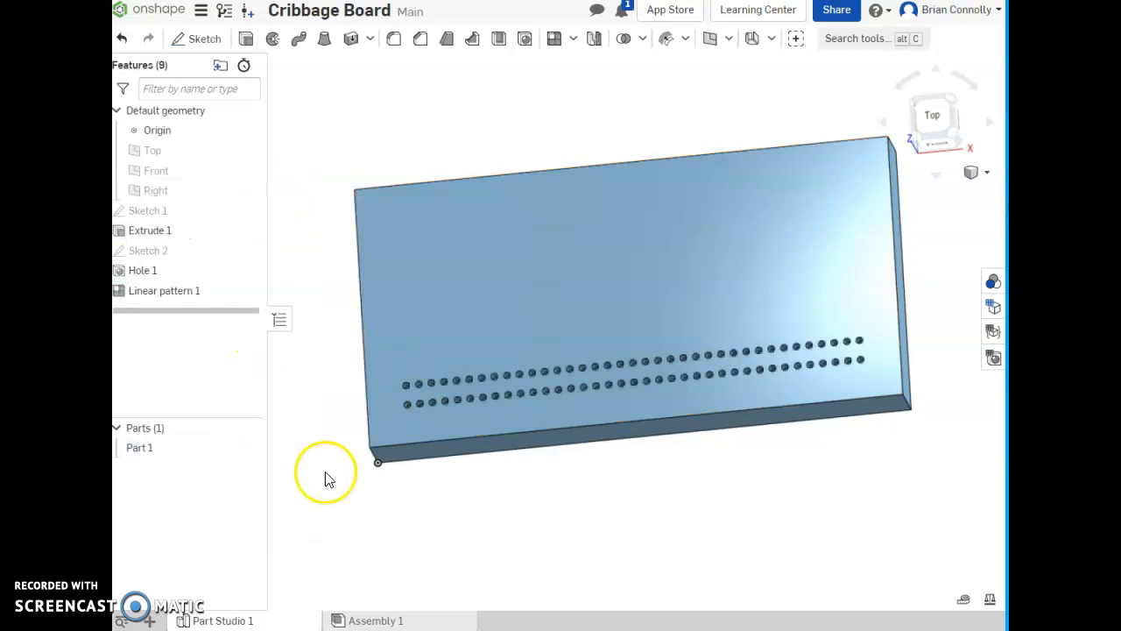
- Start a sketch on the board's top face and project the second hole of both rows into it
{"action": "left_click", "coordinate": [204, 39]}
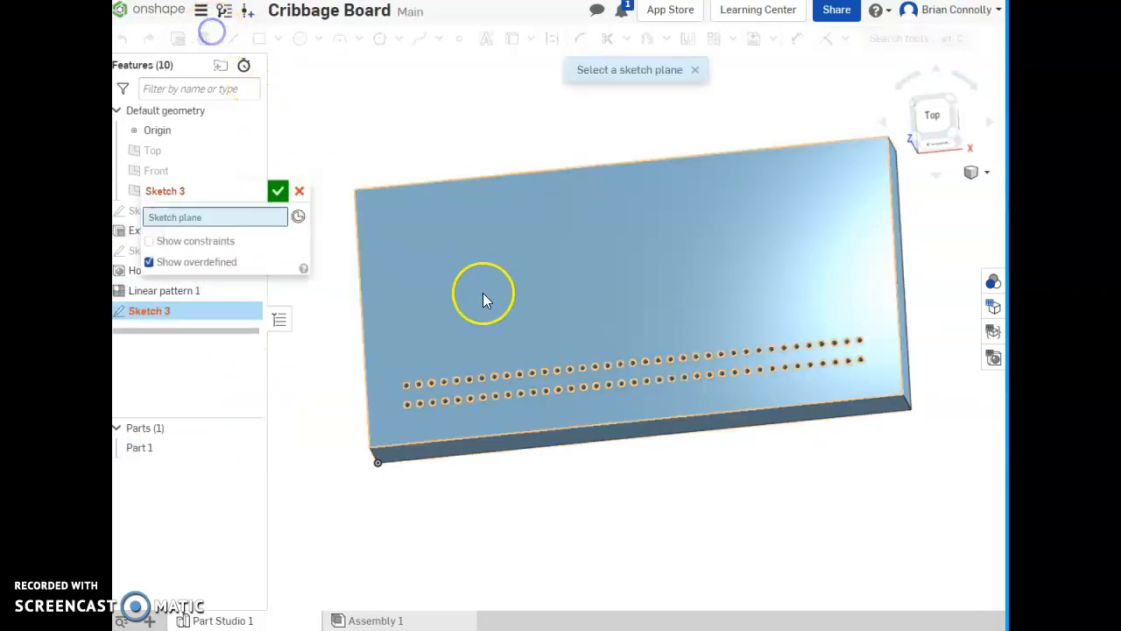
{"action": "left_click", "coordinate": [554, 319]}
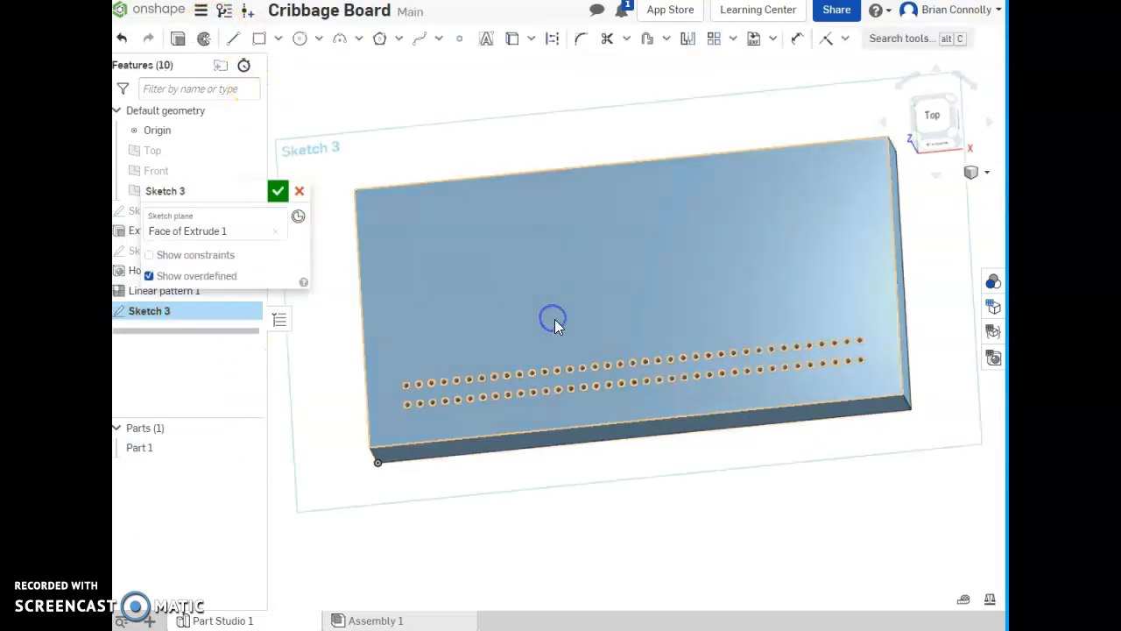
{"action": "left_click", "coordinate": [934, 115]}
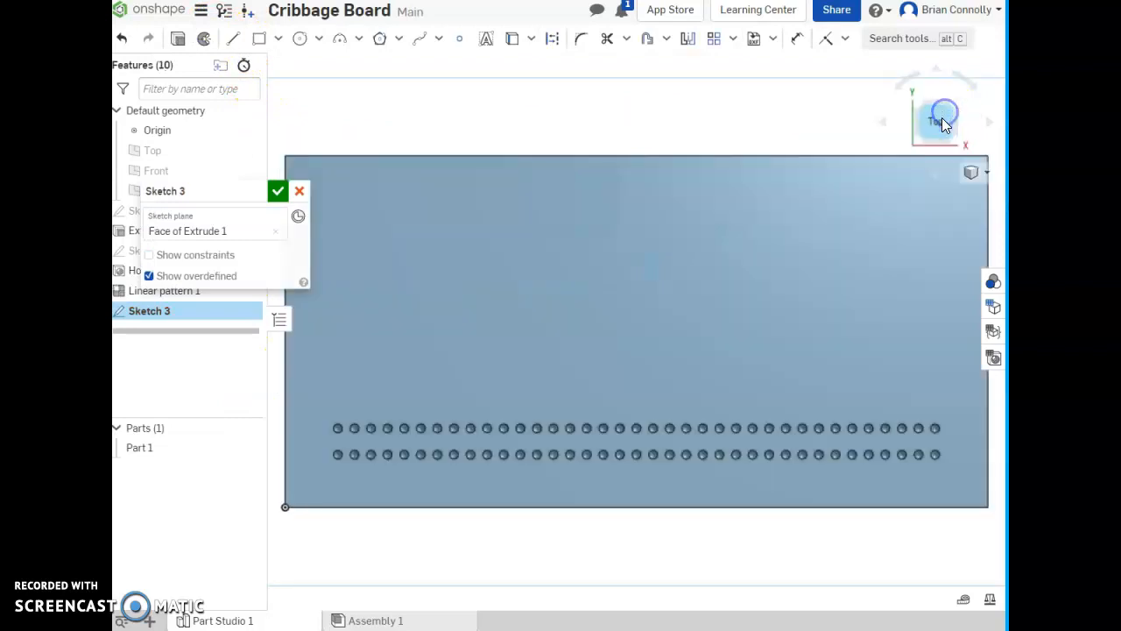
{"action": "left_click", "coordinate": [511, 41]}
{"action": "left_click", "coordinate": [354, 429]}
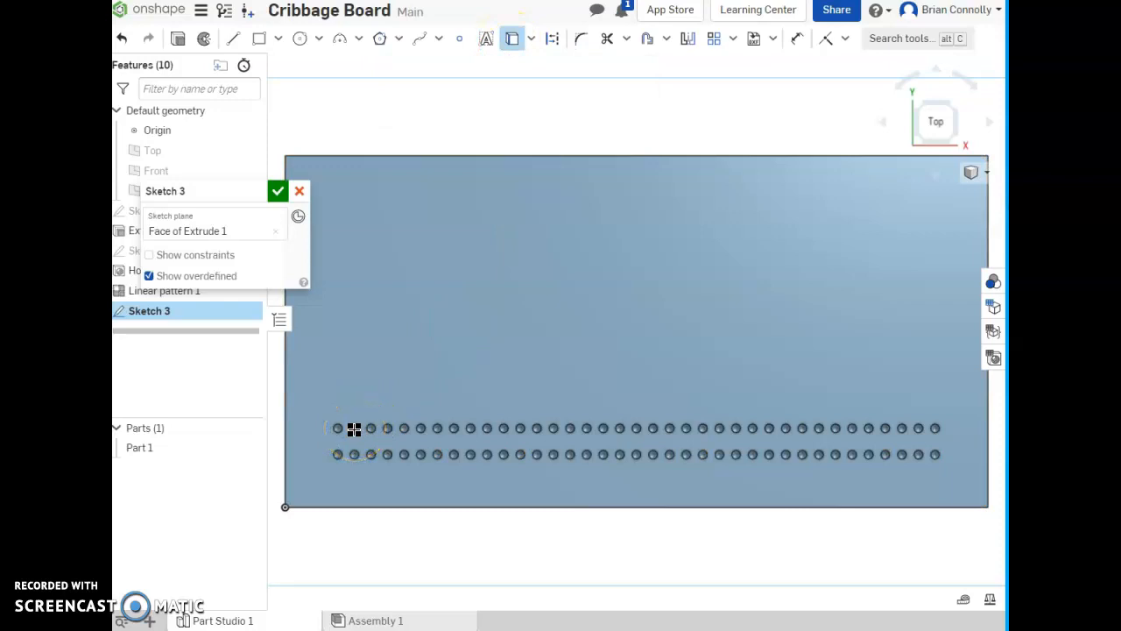
{"action": "left_click", "coordinate": [354, 459]}
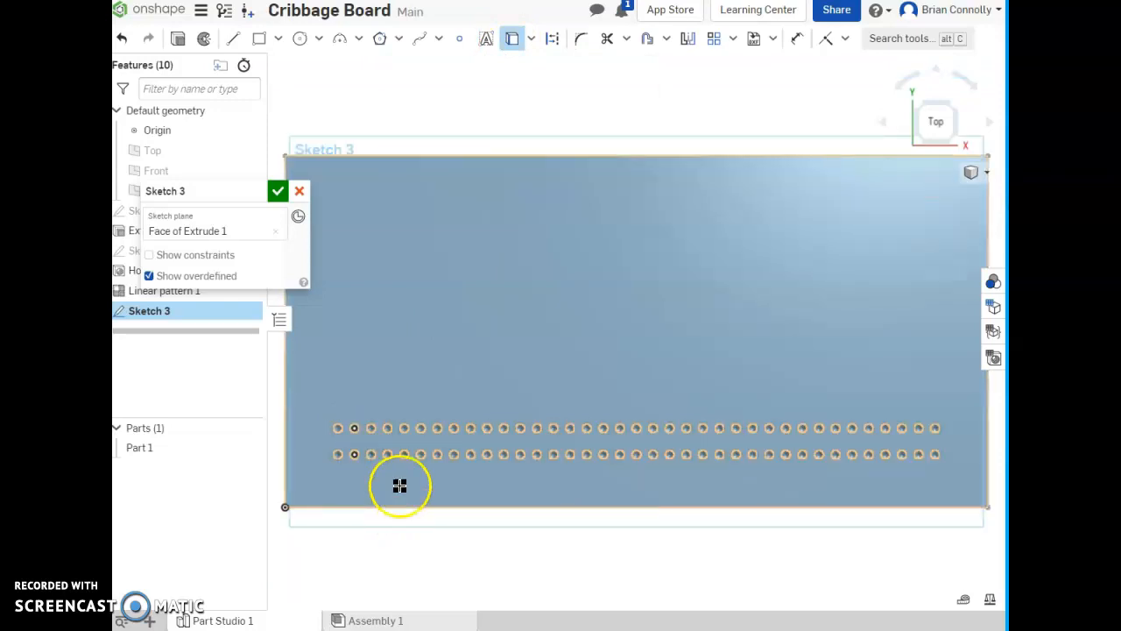
- Project the 8th and 14th holes of both rows into the sketch
{"action": "scroll", "coordinate": [375, 430], "scroll_direction": "down", "scroll_amount": 2}
{"action": "scroll", "coordinate": [360, 429], "scroll_direction": "up", "scroll_amount": 5}
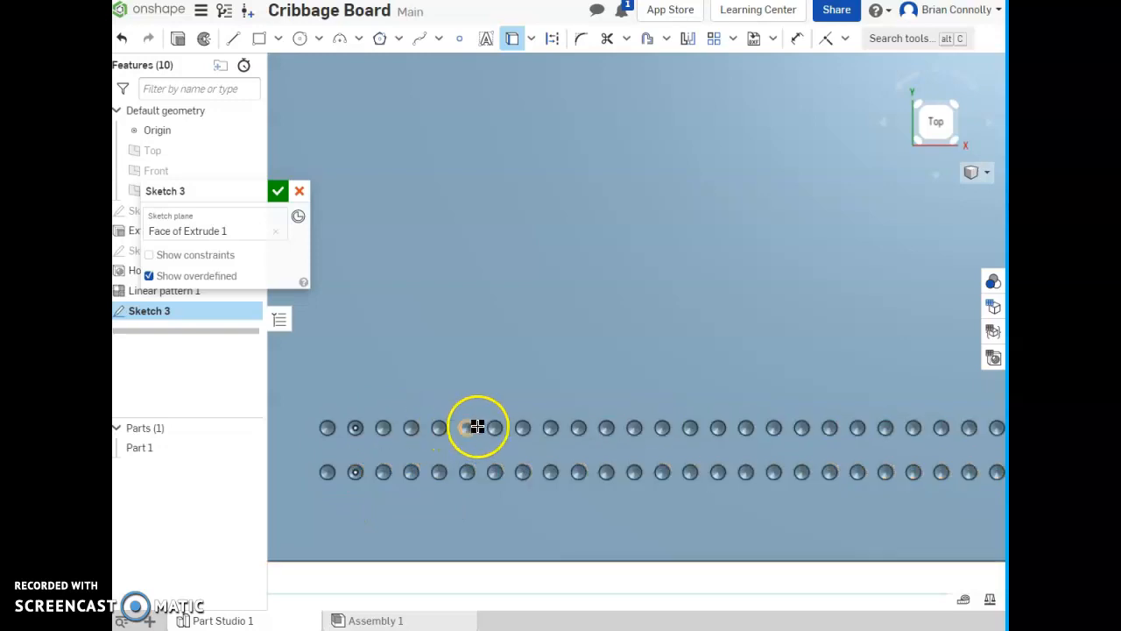
{"action": "left_click", "coordinate": [521, 428]}
{"action": "left_click", "coordinate": [521, 473]}
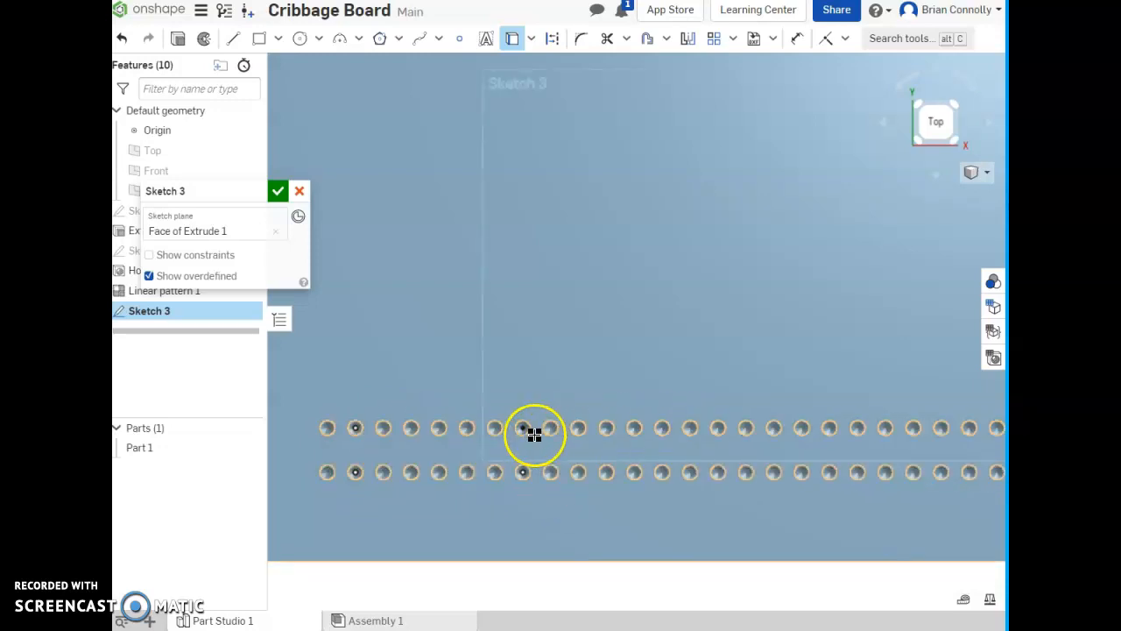
{"action": "left_click", "coordinate": [687, 428]}
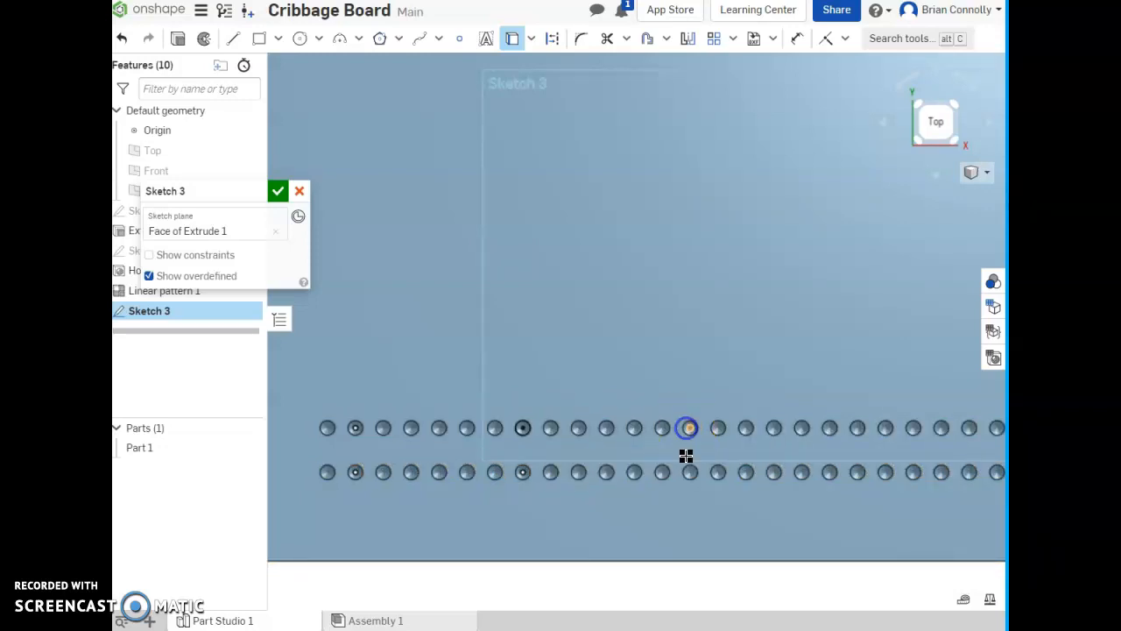
{"action": "left_click", "coordinate": [689, 473]}
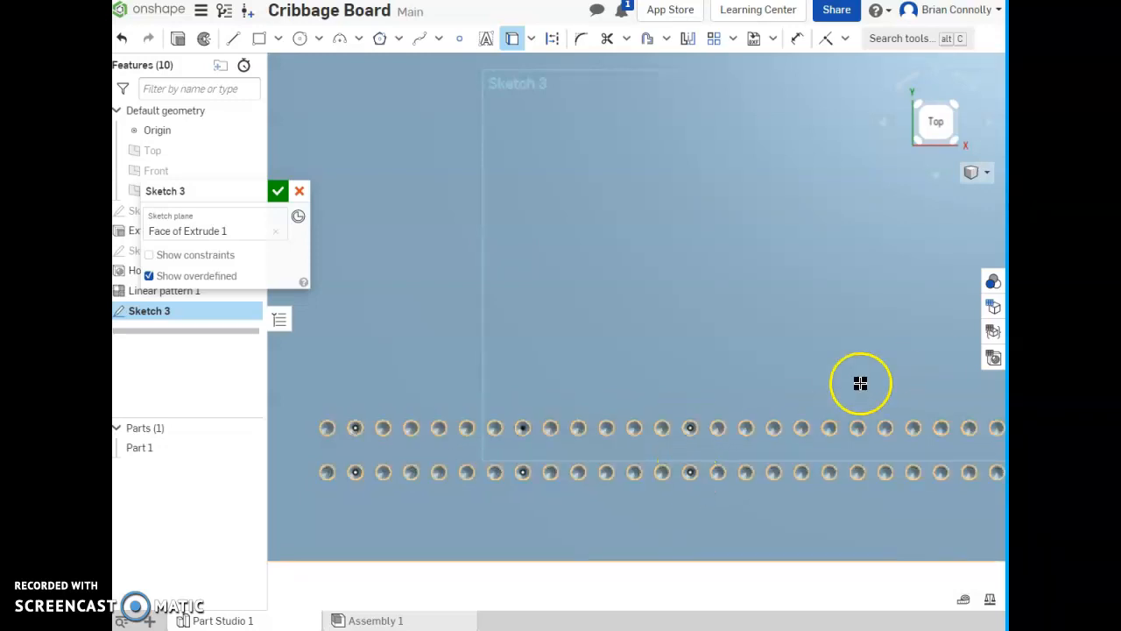
- Project the 20th, 26th and 32nd holes of both rows into the sketch
{"action": "mouse_move", "coordinate": [792, 357]}
{"action": "middle_mouse_down"}
{"action": "mouse_move", "coordinate": [786, 343]}
{"action": "mouse_move", "coordinate": [548, 329]}
{"action": "middle_mouse_up"}
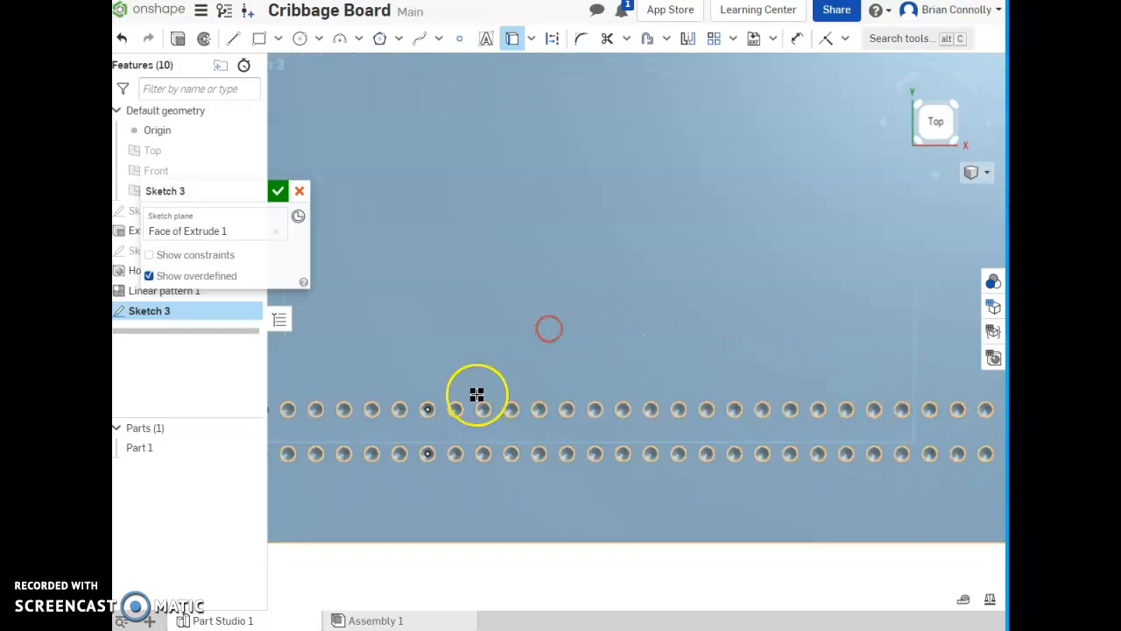
{"action": "left_click", "coordinate": [595, 454]}
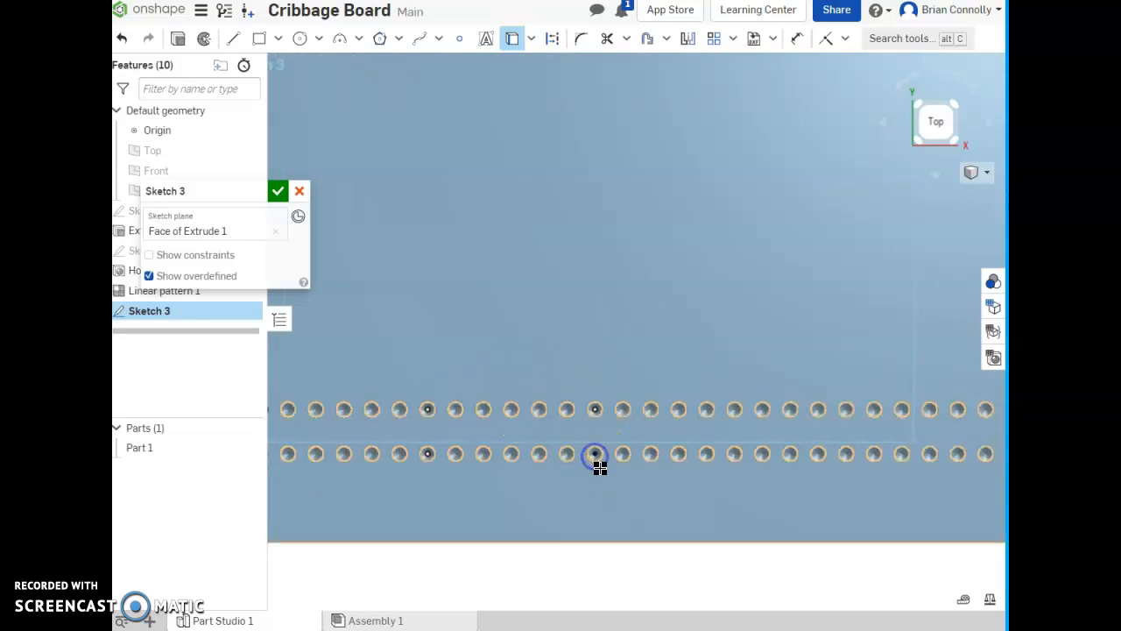
{"action": "left_click", "coordinate": [601, 416]}
{"action": "middle_click_drag", "start_coordinate": [689, 423], "coordinate": [616, 415]}
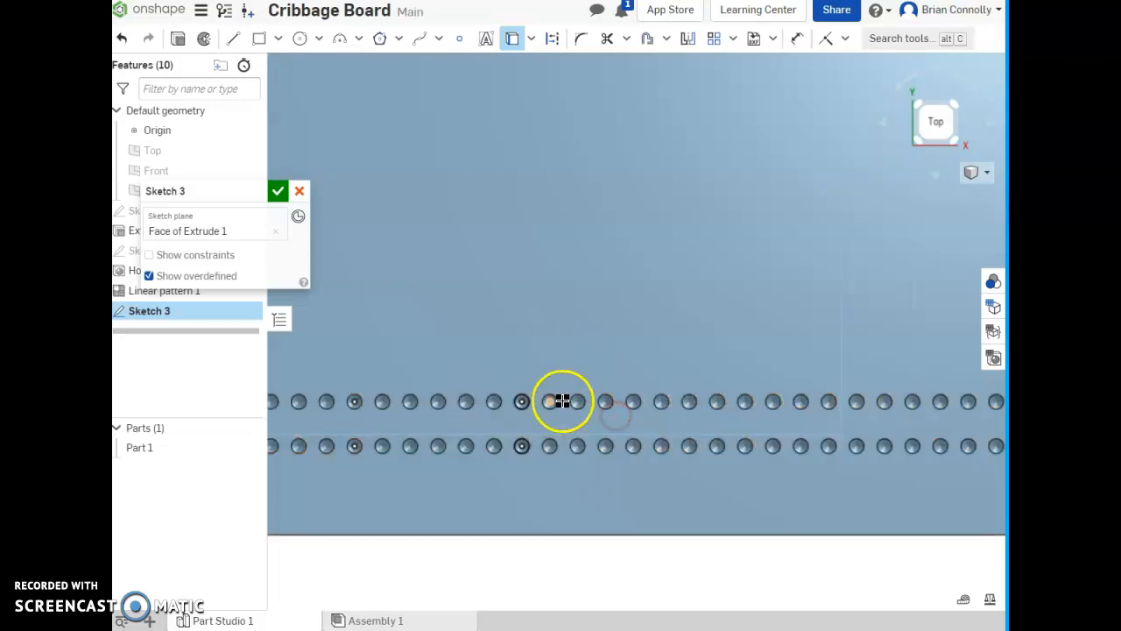
{"action": "left_click", "coordinate": [691, 399]}
{"action": "left_click", "coordinate": [689, 443]}
{"action": "middle_click_drag", "start_coordinate": [710, 431], "coordinate": [587, 421]}
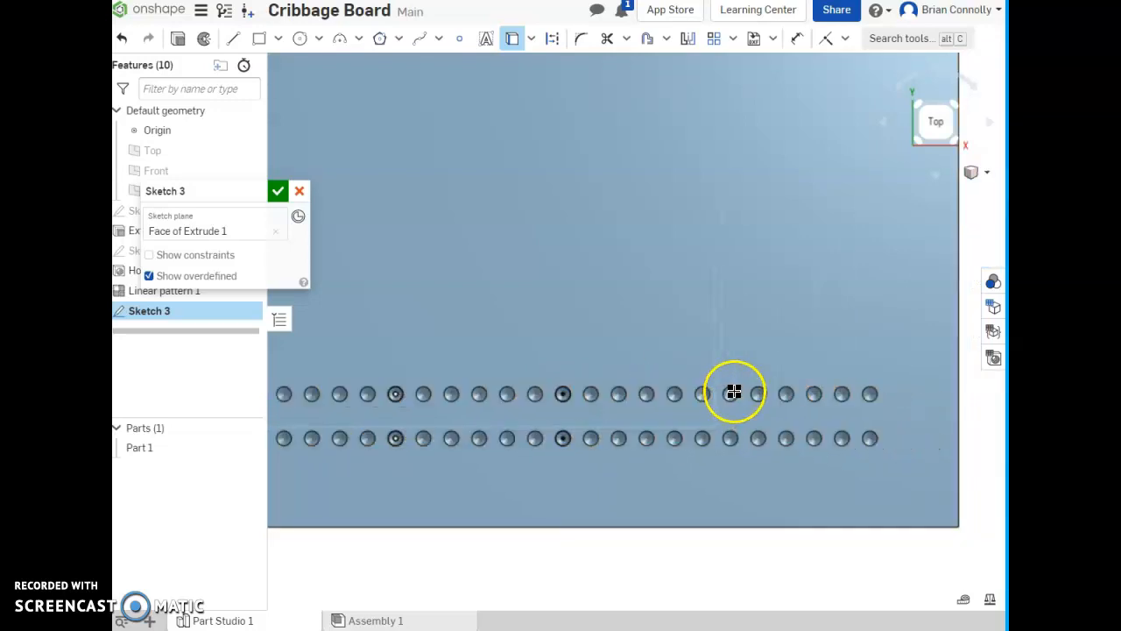
{"action": "left_click", "coordinate": [732, 436]}
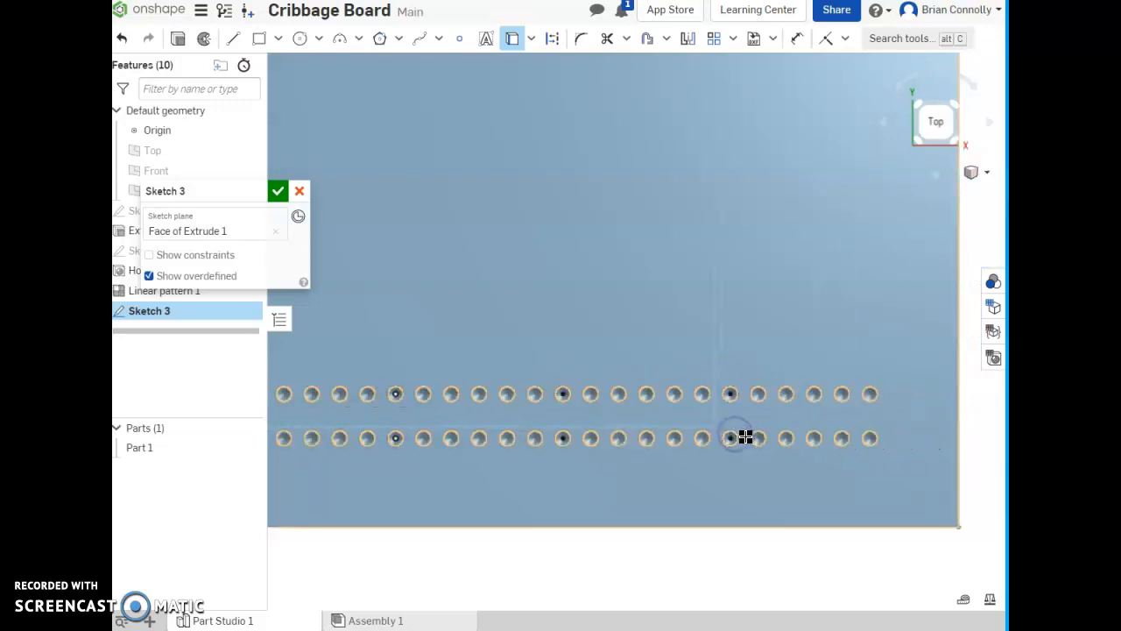
- Pick the front row's 14th, 8th and 2nd holes again for projection and finish the sketch
{"action": "middle_click_drag", "start_coordinate": [713, 417], "coordinate": [955, 426]}
{"action": "middle_click_drag", "start_coordinate": [551, 459], "coordinate": [619, 452]}
{"action": "right_click_drag", "start_coordinate": [626, 453], "coordinate": [615, 435]}
{"action": "left_click", "coordinate": [664, 398]}
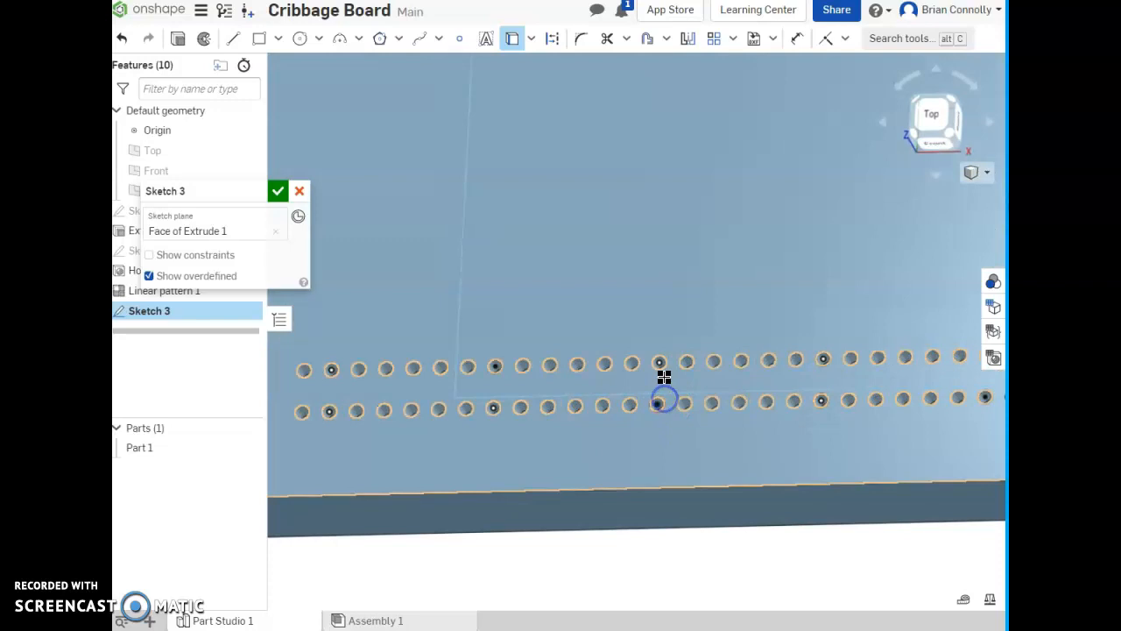
{"action": "left_click", "coordinate": [498, 404]}
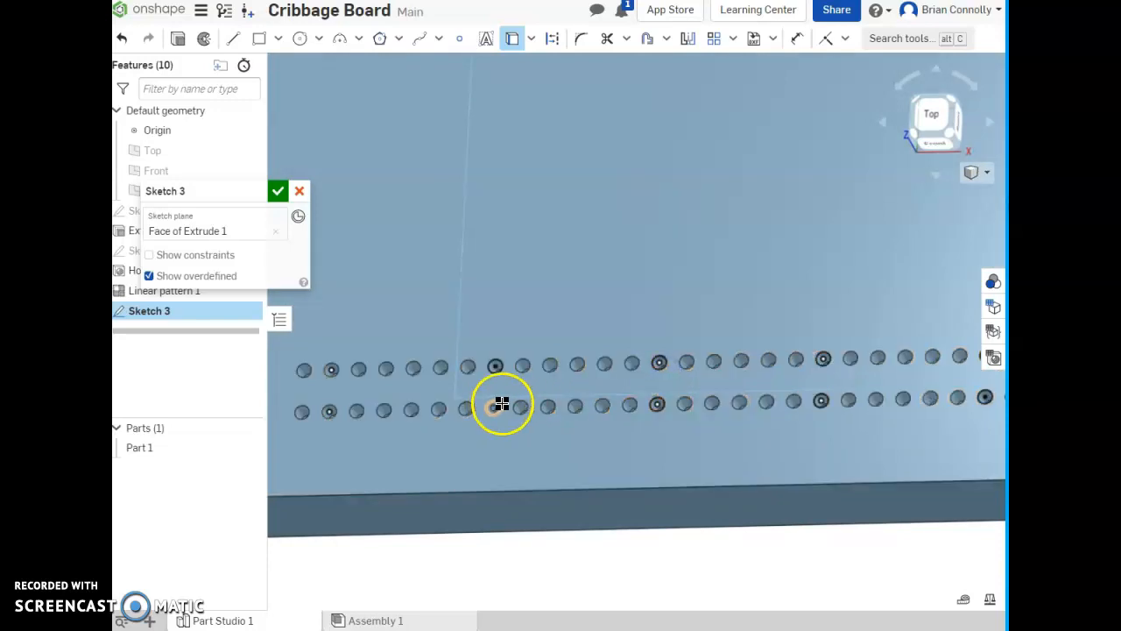
{"action": "left_click", "coordinate": [333, 411]}
{"action": "left_click", "coordinate": [340, 411]}
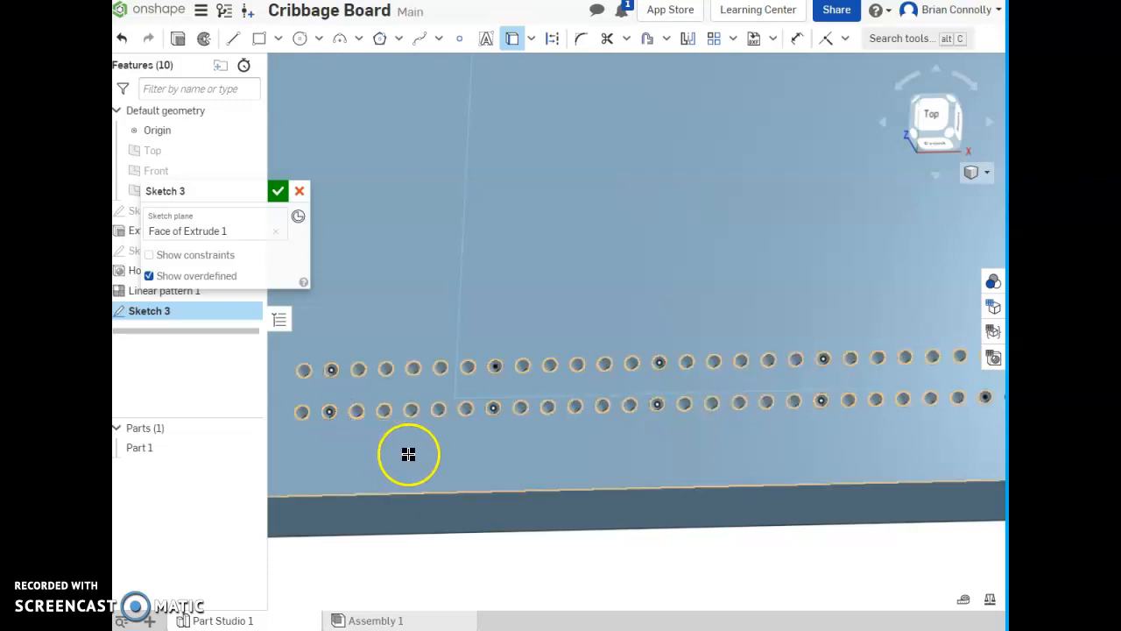
{"action": "left_click", "coordinate": [277, 190]}
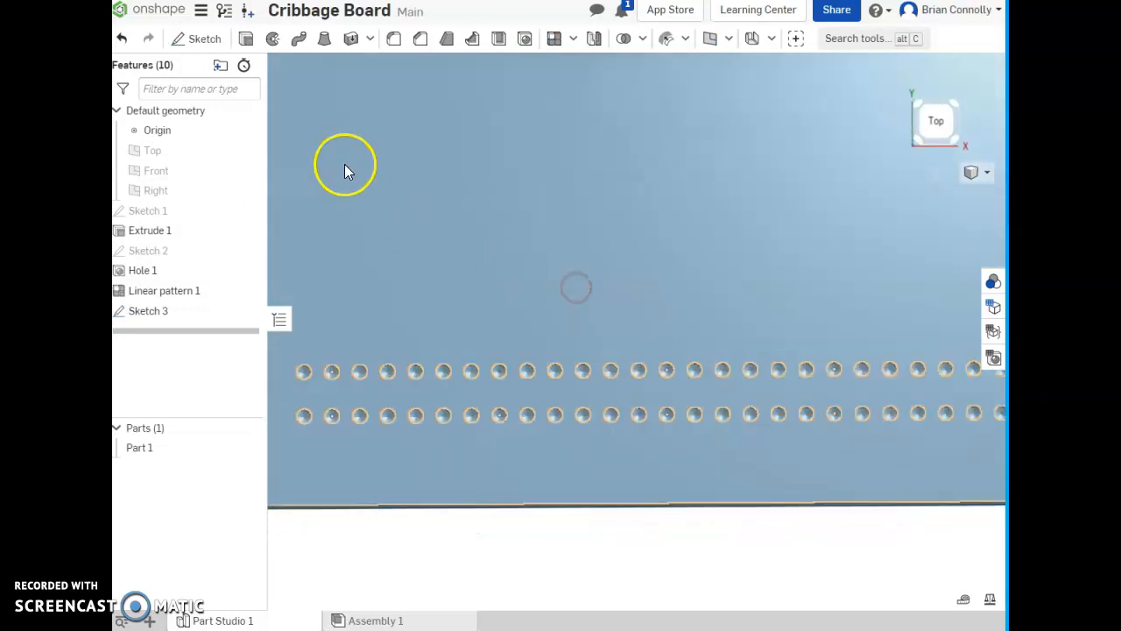
- Start an Extrude and select the sketch circles at the 2nd, 8th and 14th holes of both rows
{"action": "left_click", "coordinate": [245, 39]}
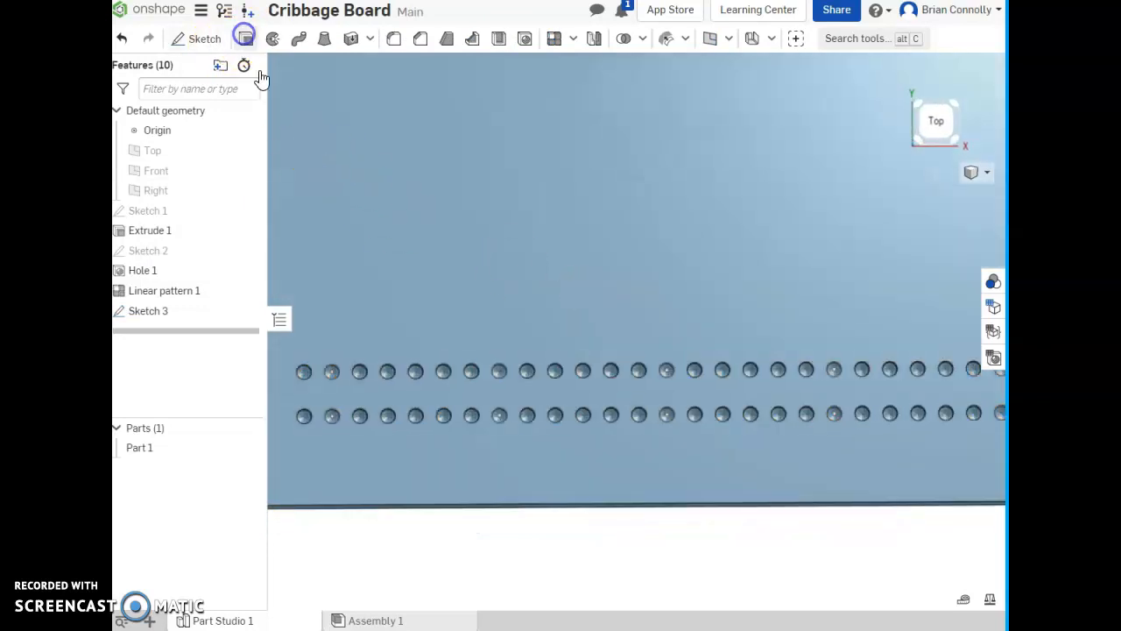
{"action": "left_click", "coordinate": [331, 372]}
{"action": "left_click", "coordinate": [332, 417]}
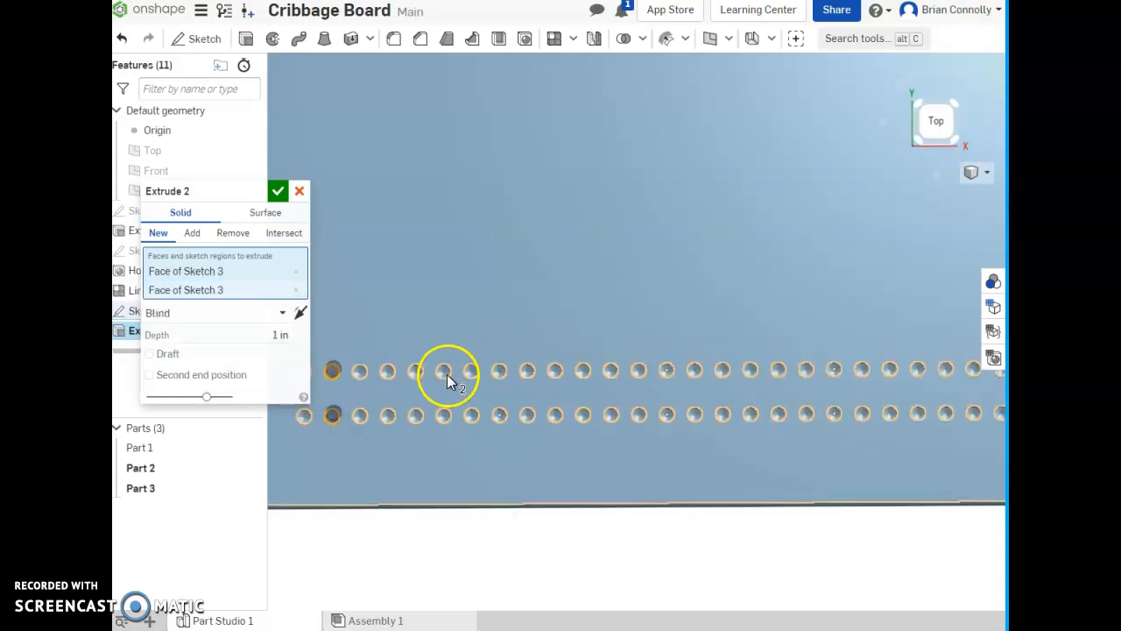
{"action": "left_click", "coordinate": [498, 372]}
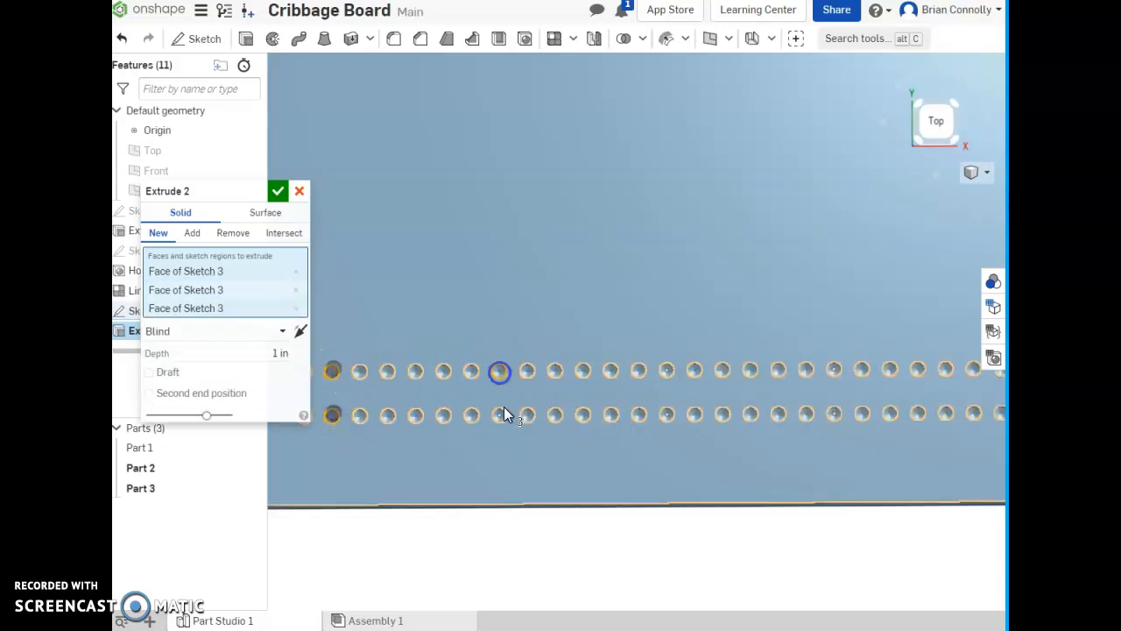
{"action": "left_click", "coordinate": [500, 415]}
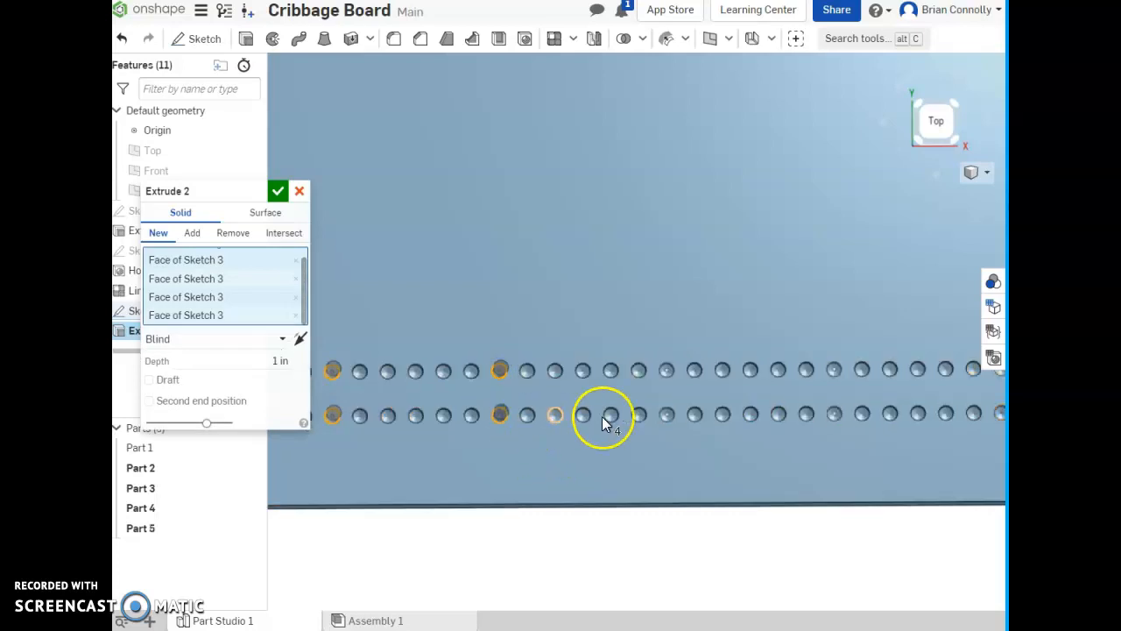
{"action": "left_click", "coordinate": [665, 416]}
{"action": "left_click", "coordinate": [667, 371]}
- Add the circles at the 20th hole of both rows to the extrusion
{"action": "right_click_drag", "start_coordinate": [683, 390], "coordinate": [655, 383]}
{"action": "left_click", "coordinate": [802, 360]}
{"action": "left_click", "coordinate": [801, 403]}
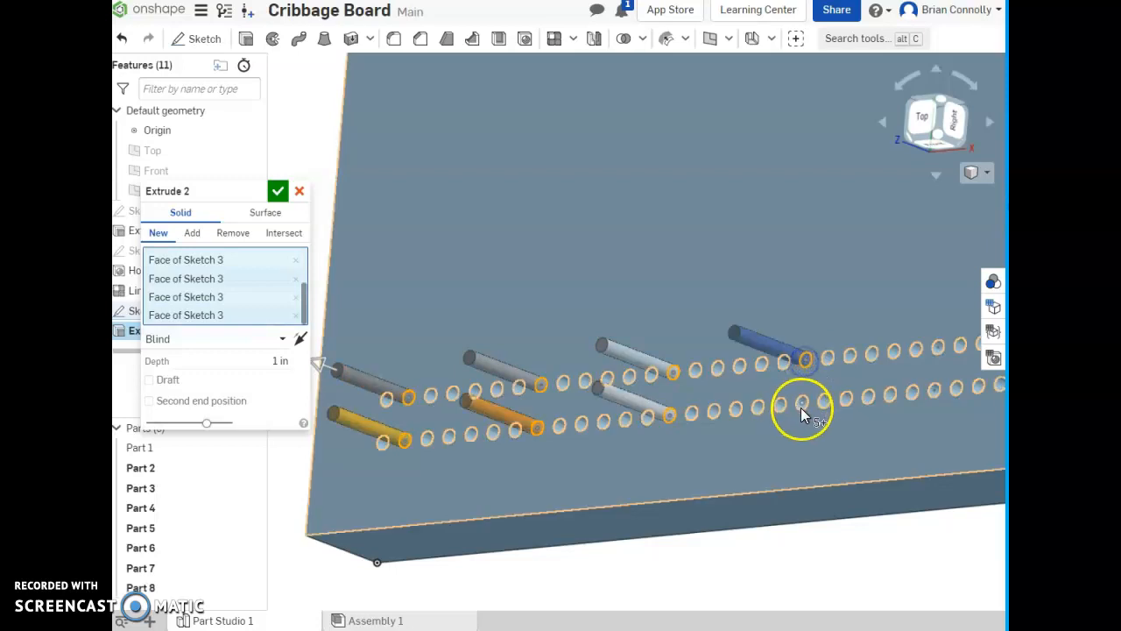
{"action": "right_click_drag", "start_coordinate": [801, 404], "coordinate": [769, 434]}
{"action": "left_click", "coordinate": [872, 365]}
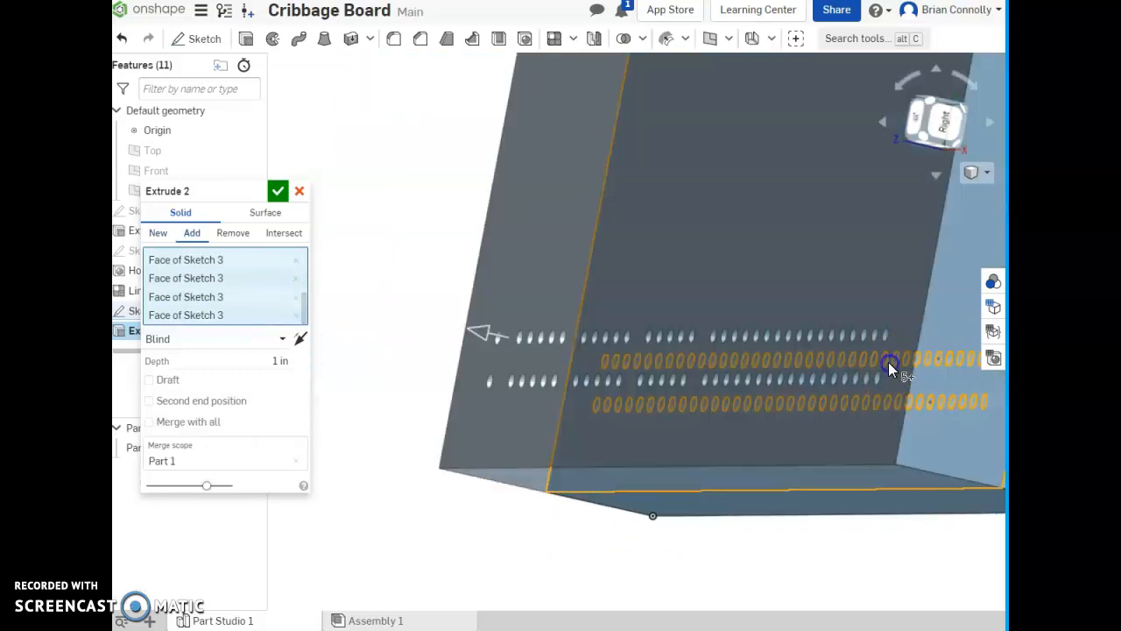
{"action": "left_click", "coordinate": [873, 362]}
{"action": "right_click_drag", "start_coordinate": [873, 362], "coordinate": [762, 370]}
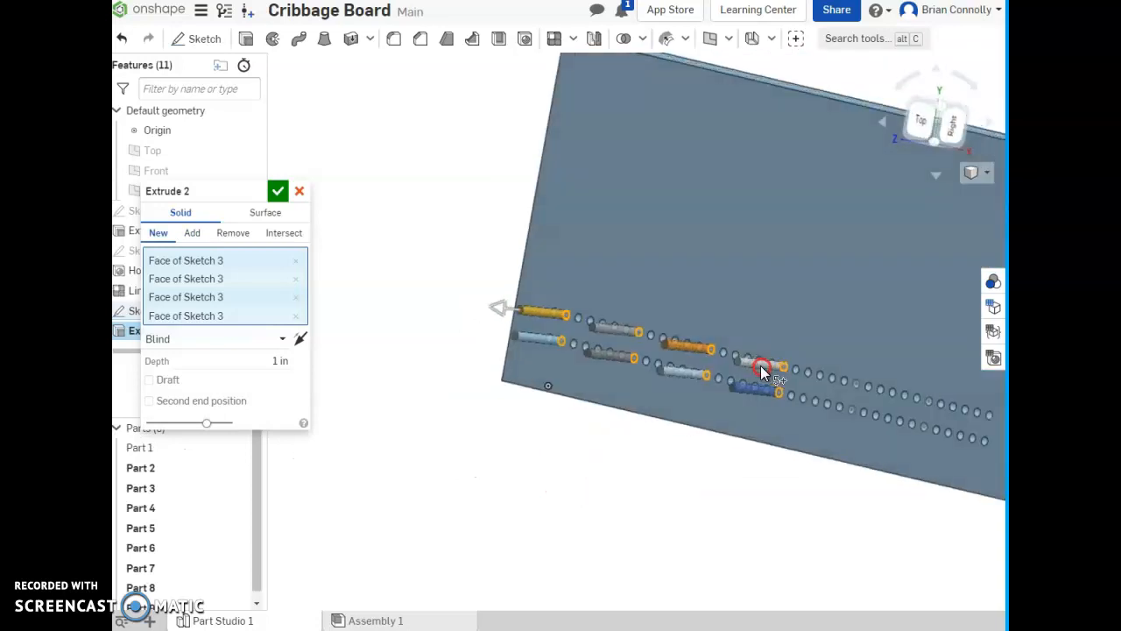
- Add the circles at the 26th and 32nd holes of both rows to the extrusion
{"action": "left_click", "coordinate": [854, 383]}
{"action": "left_click", "coordinate": [848, 408]}
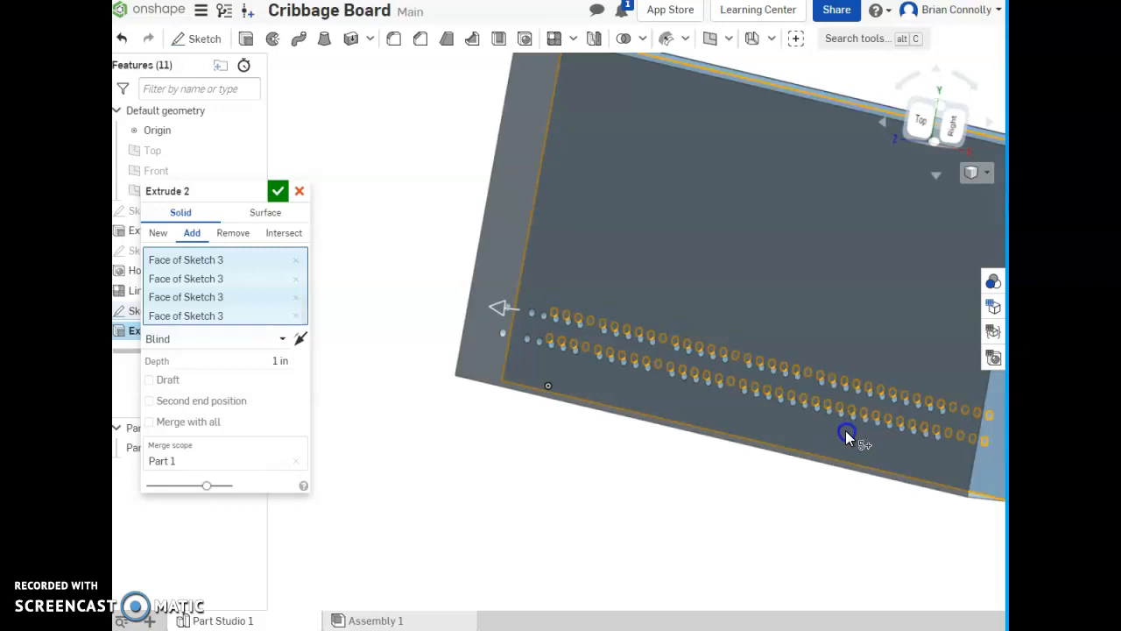
{"action": "left_click", "coordinate": [847, 416]}
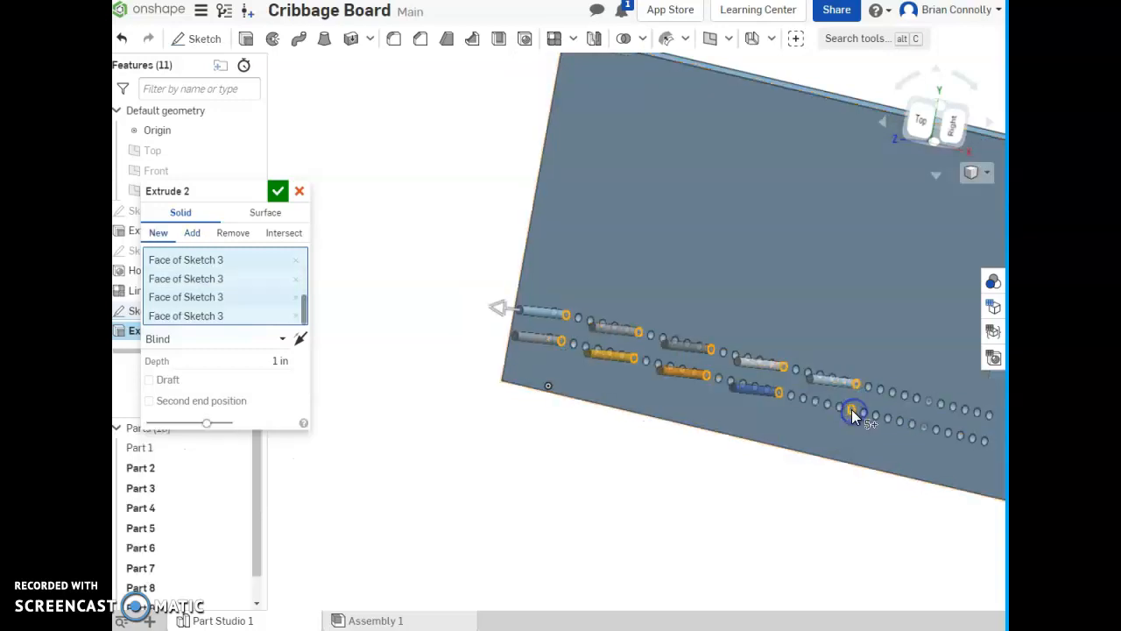
{"action": "left_click", "coordinate": [920, 430]}
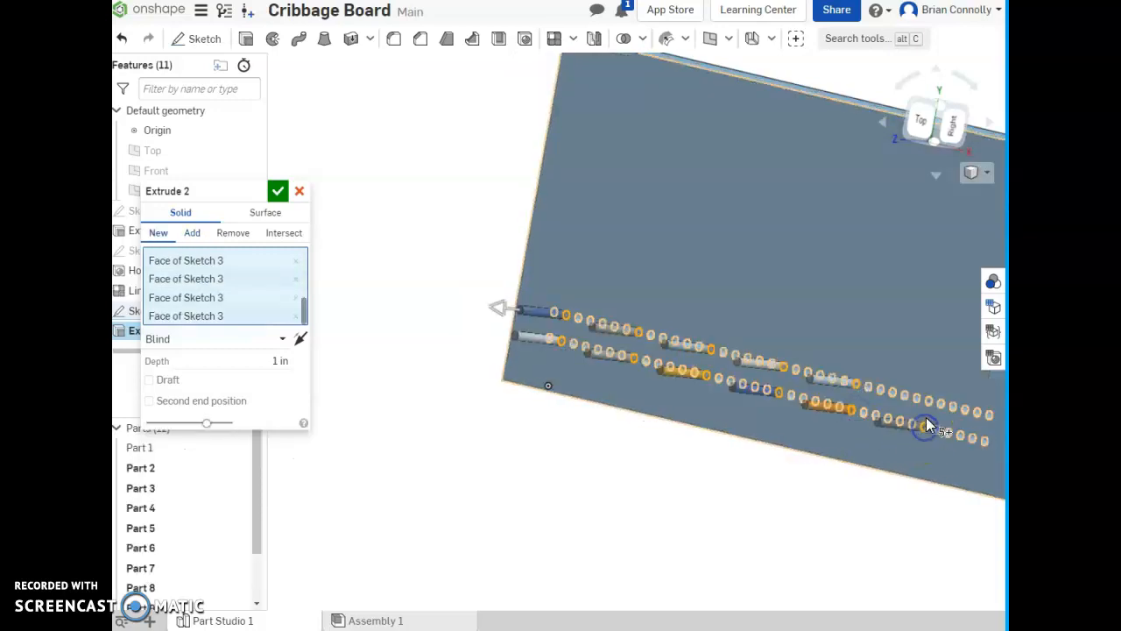
- Extrude the selected circles in reversed direction with end type Up to next, adding them to the board to fill those holes
{"action": "right_click_drag", "start_coordinate": [829, 434], "coordinate": [802, 385]}
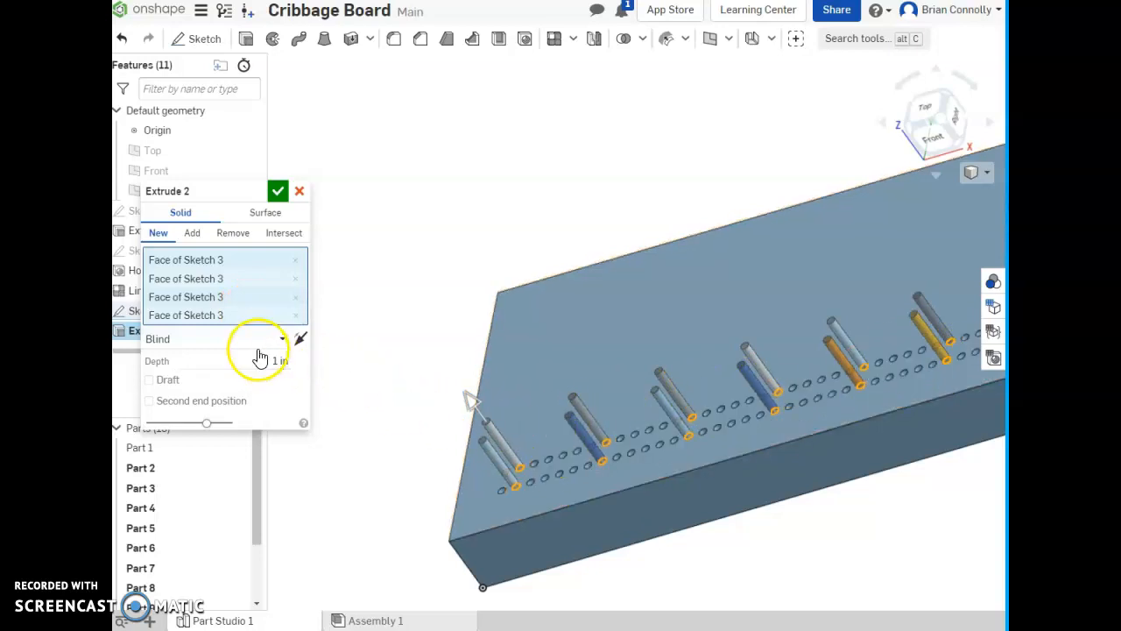
{"action": "left_click", "coordinate": [195, 233]}
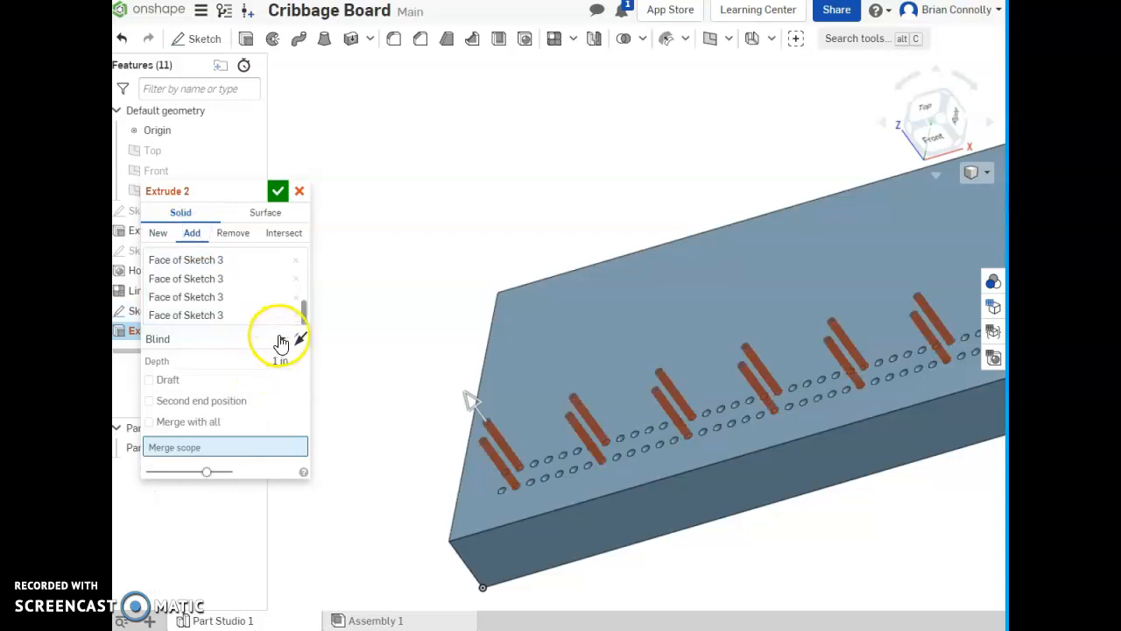
{"action": "left_click", "coordinate": [281, 337]}
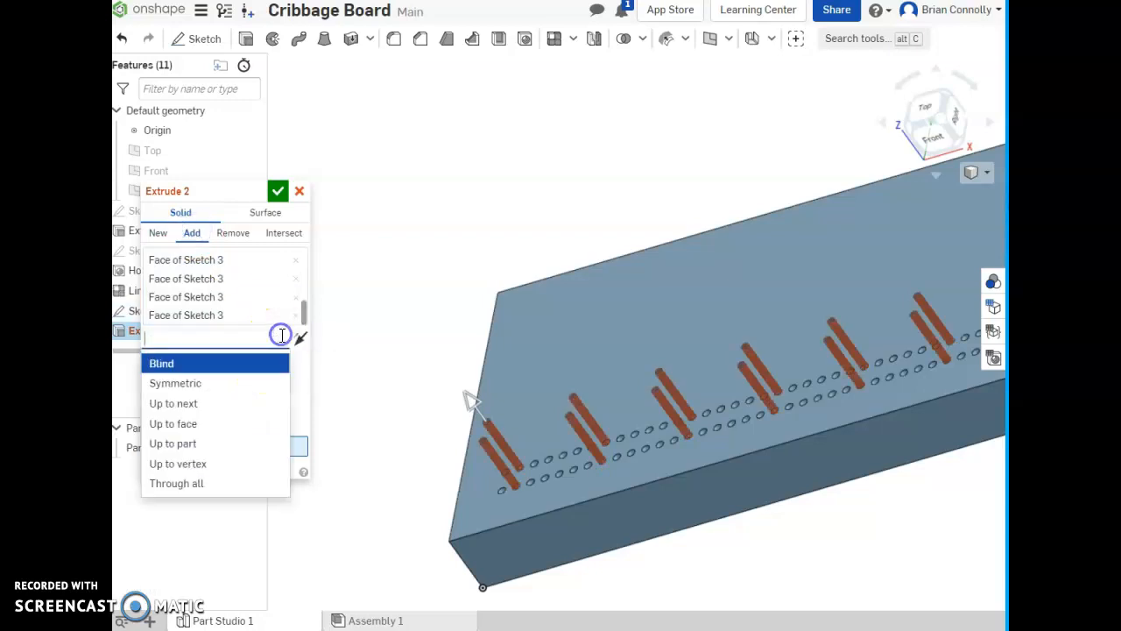
{"action": "left_click", "coordinate": [209, 483]}
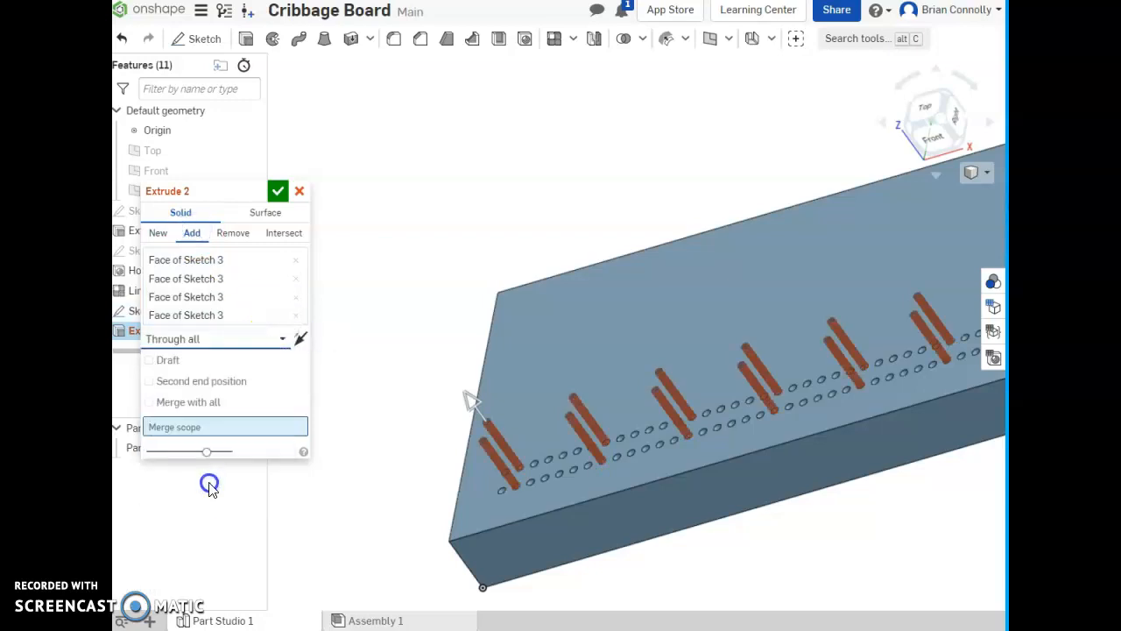
{"action": "left_click", "coordinate": [280, 339]}
{"action": "left_click", "coordinate": [212, 409]}
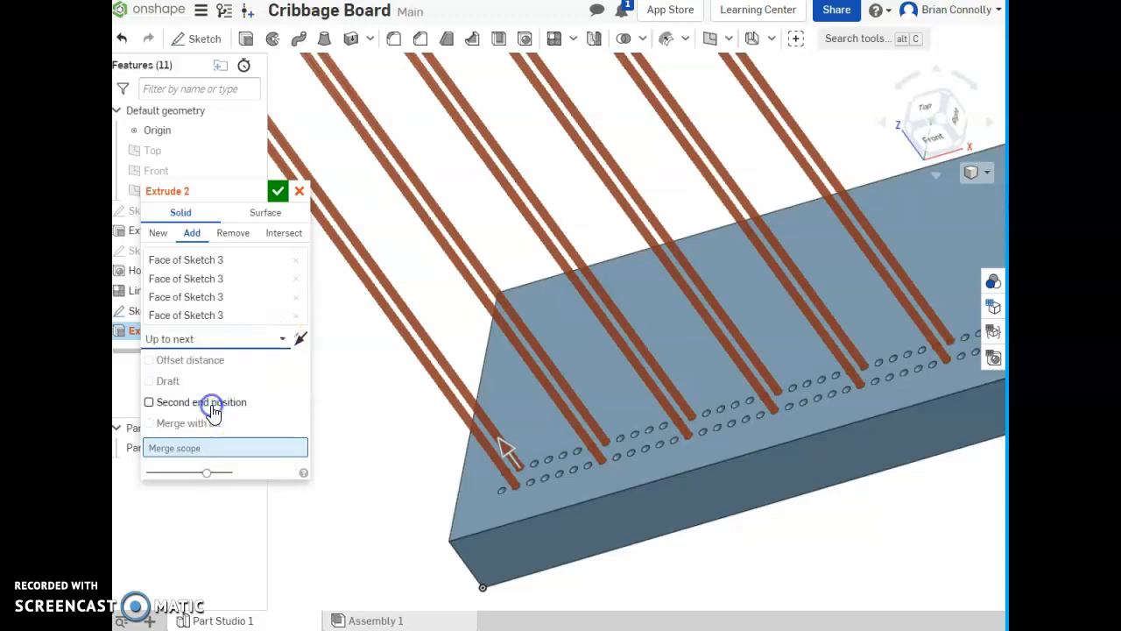
{"action": "left_click", "coordinate": [299, 339]}
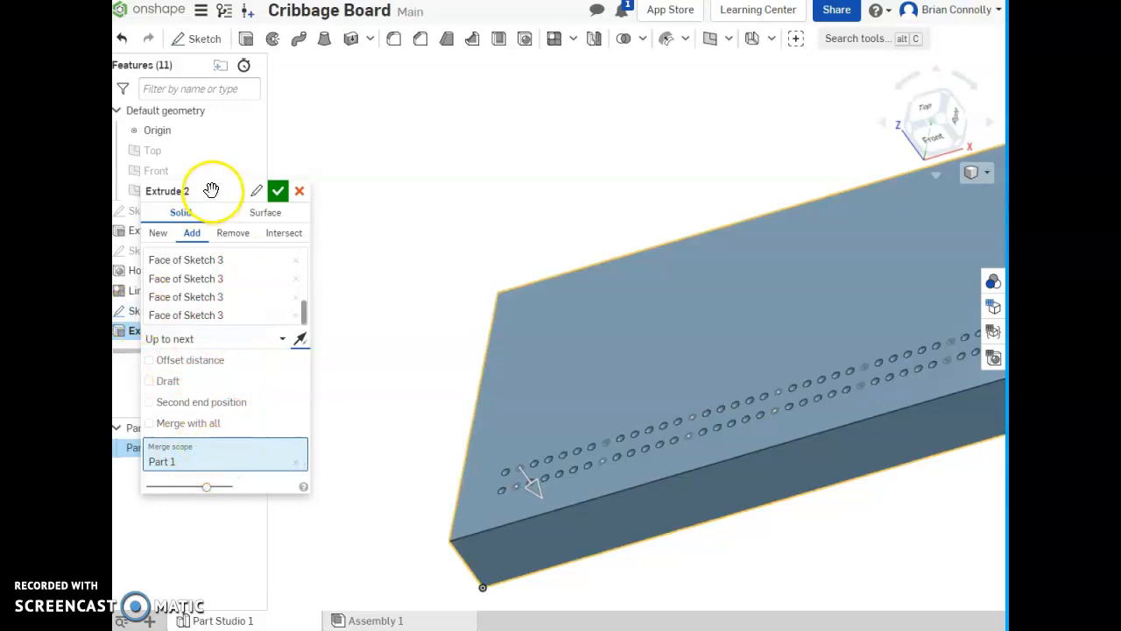
{"action": "left_click_drag", "start_coordinate": [210, 190], "coordinate": [334, 199]}
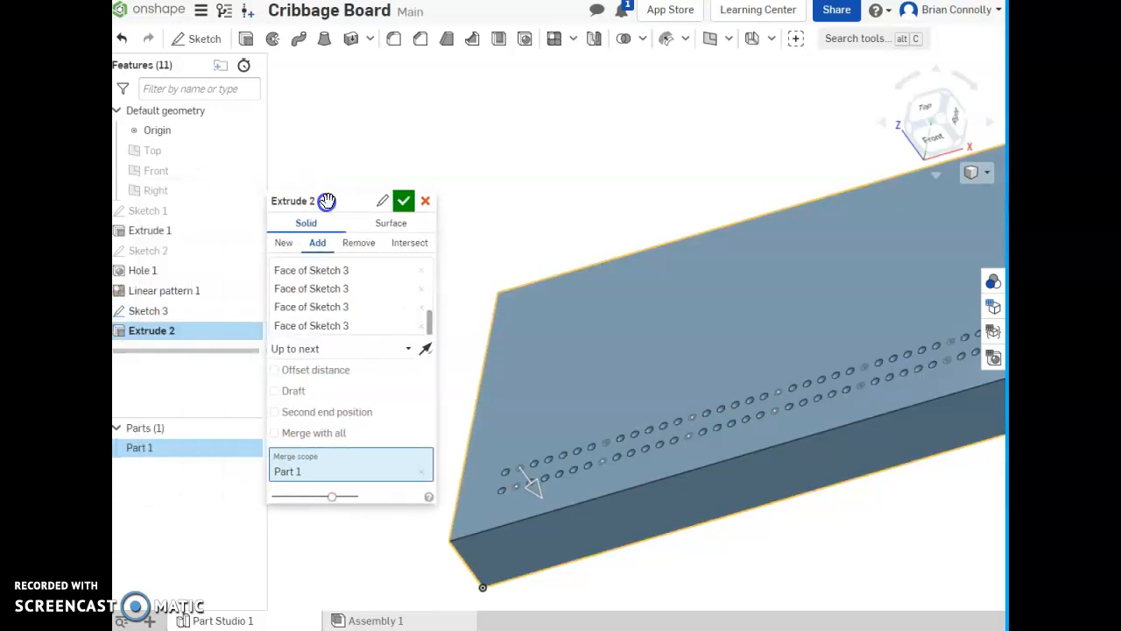
{"action": "left_click", "coordinate": [404, 202]}
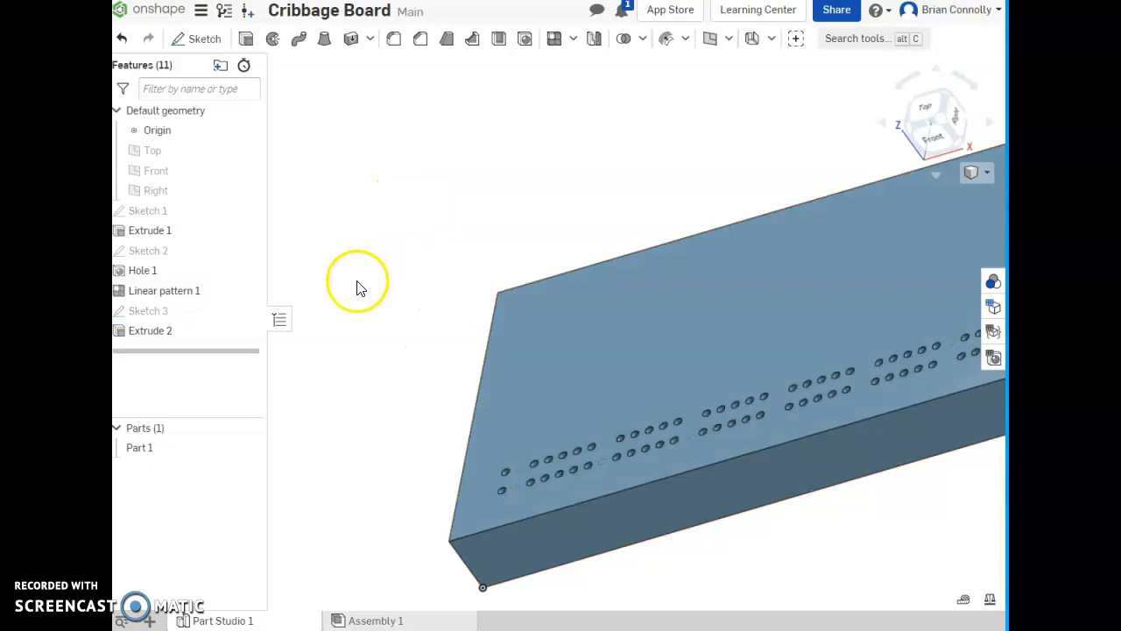
- Create a mid plane between the board's front and back long side faces
{"action": "scroll", "coordinate": [392, 342], "scroll_direction": "down", "scroll_amount": 3}
{"action": "right_click_drag", "start_coordinate": [379, 347], "coordinate": [388, 350]}
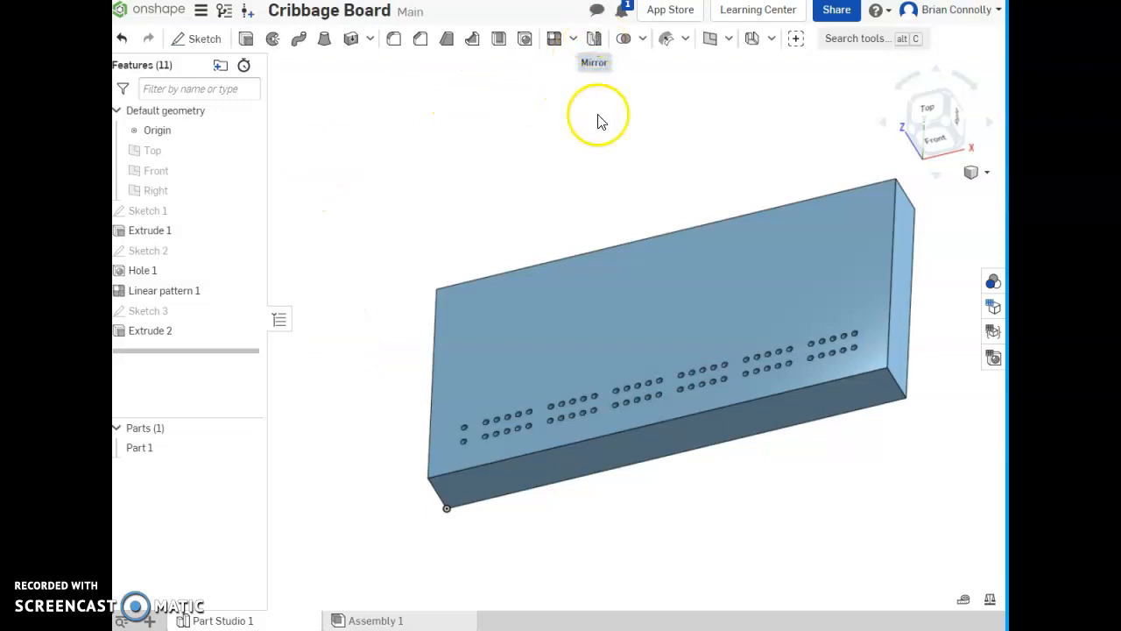
{"action": "left_click", "coordinate": [710, 41]}
{"action": "left_click_drag", "start_coordinate": [341, 197], "coordinate": [350, 119]}
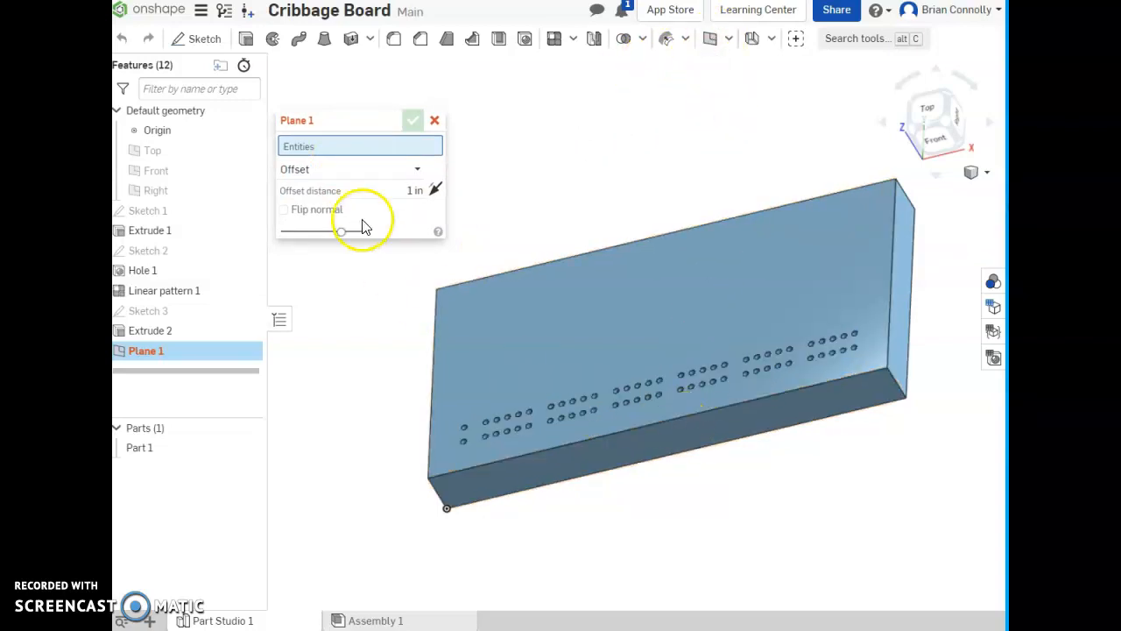
{"action": "left_click", "coordinate": [311, 171]}
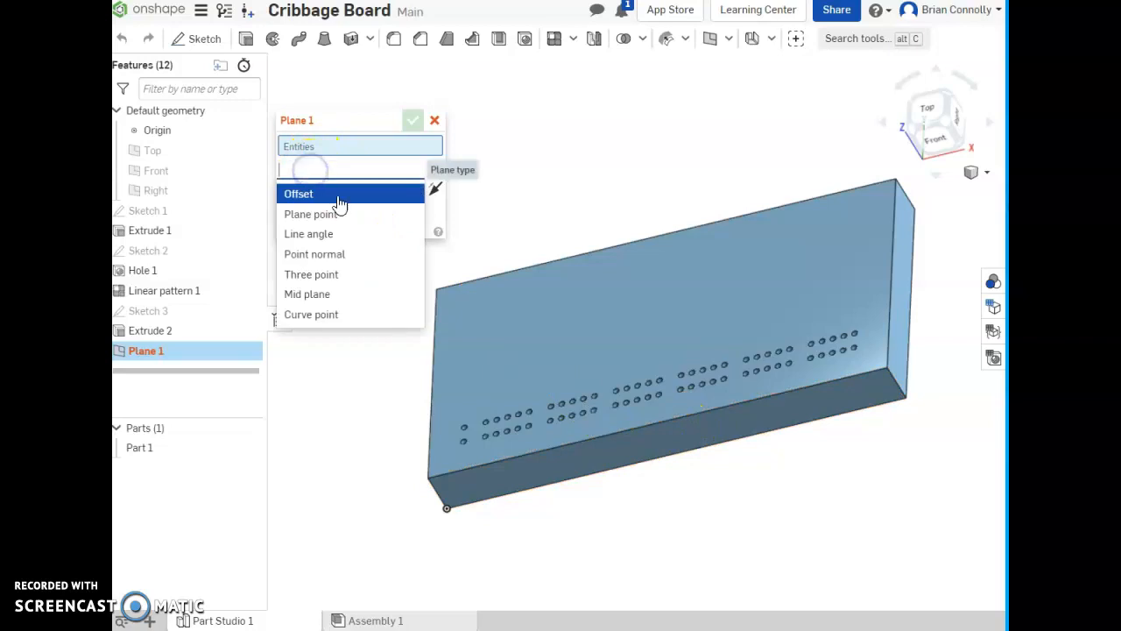
{"action": "left_click", "coordinate": [344, 296]}
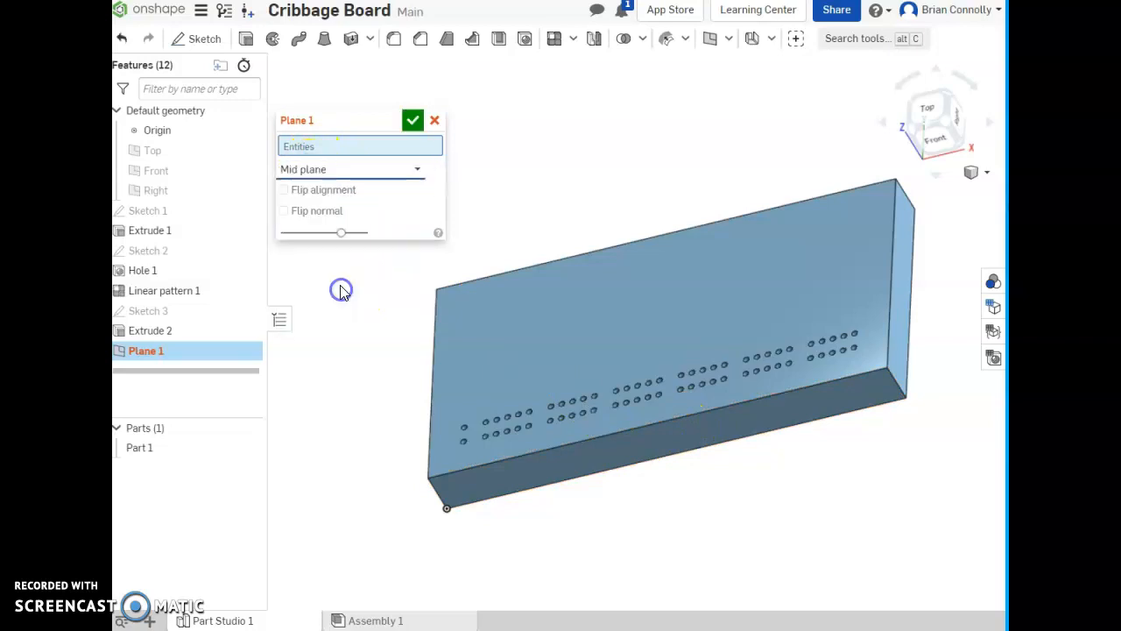
{"action": "left_click", "coordinate": [583, 458]}
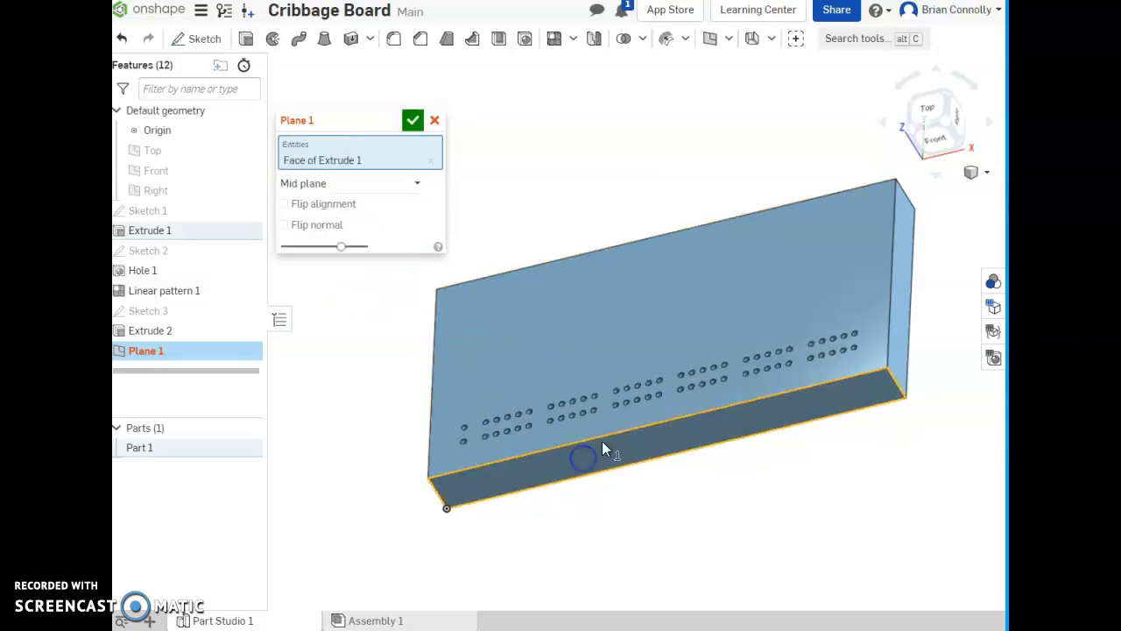
{"action": "left_click", "coordinate": [912, 105]}
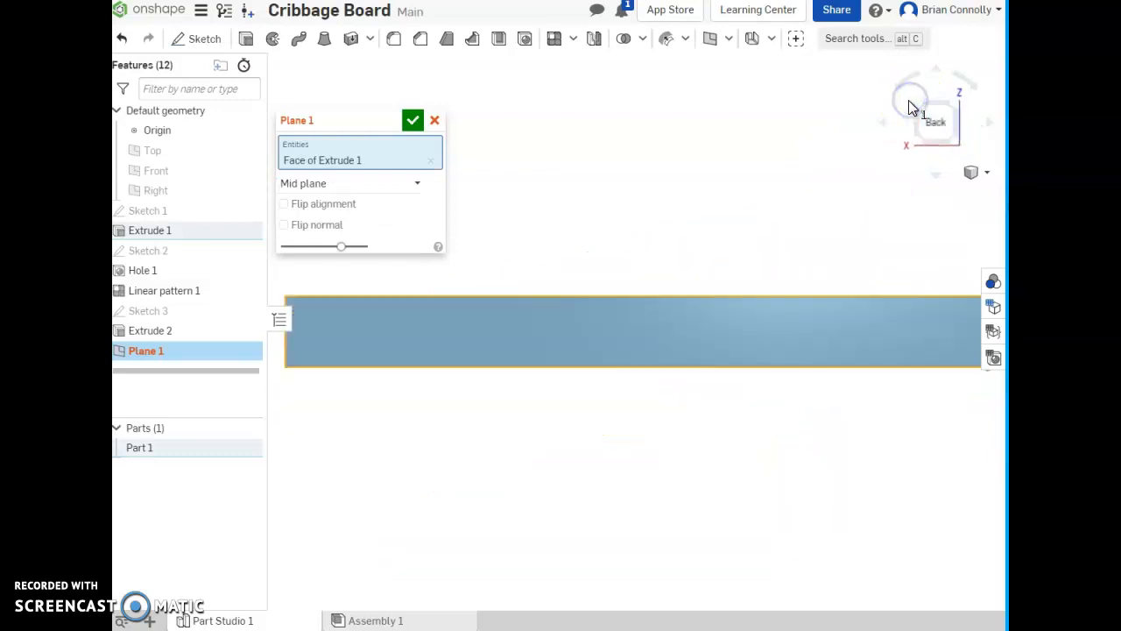
{"action": "left_click", "coordinate": [741, 321]}
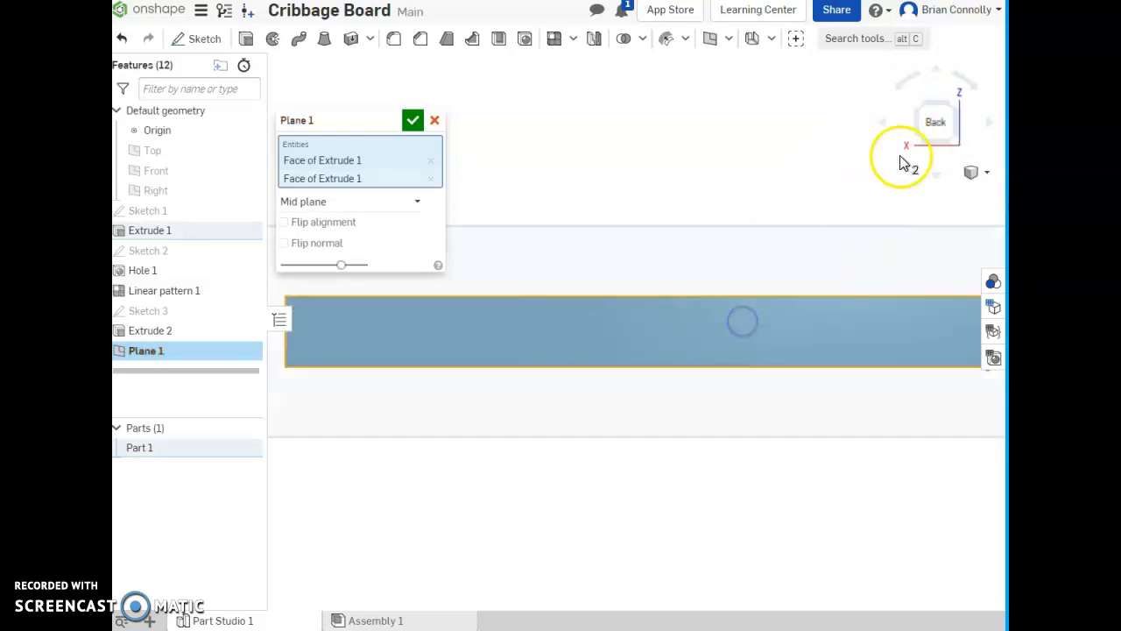
{"action": "left_click", "coordinate": [953, 103]}
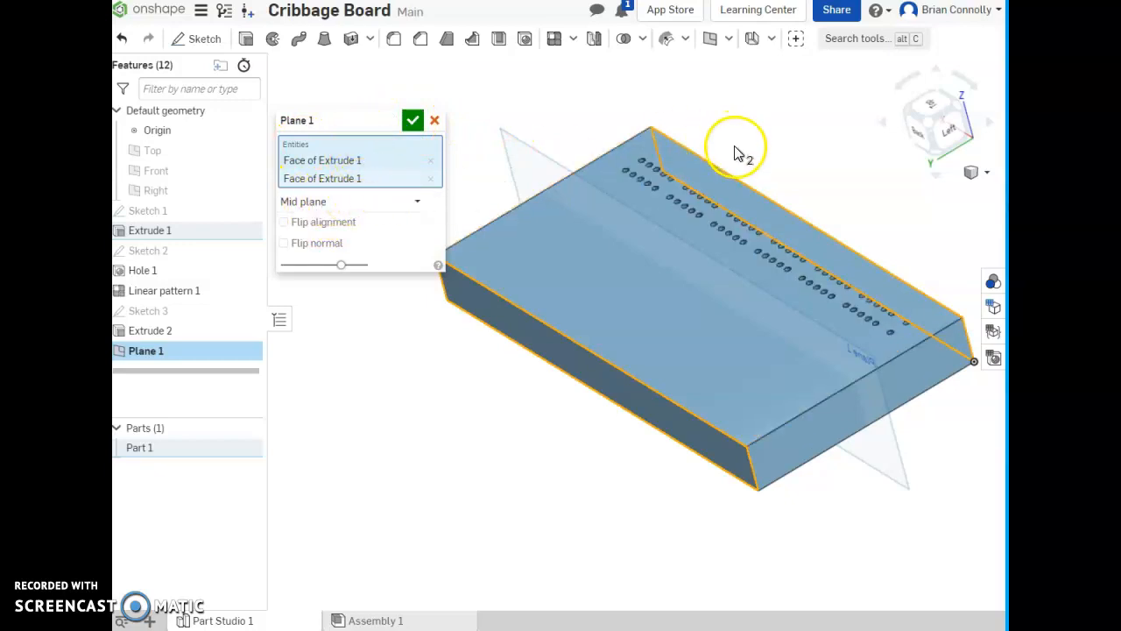
{"action": "left_click", "coordinate": [412, 121]}
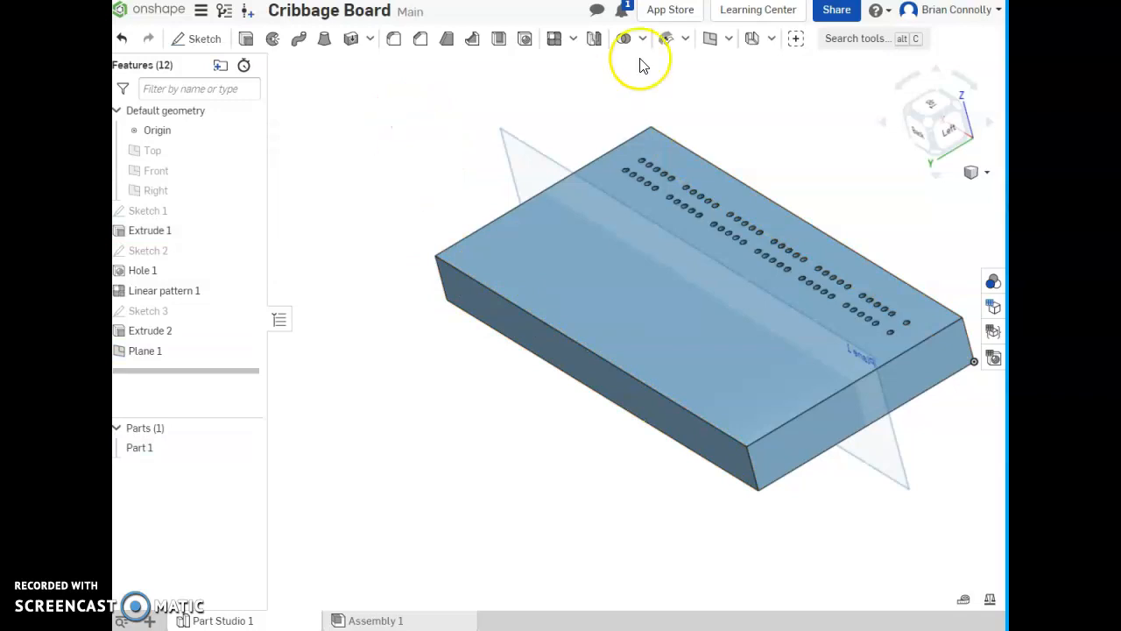
- Set up a feature mirror of Linear pattern 1 and Extrude 2
{"action": "left_click", "coordinate": [594, 40]}
{"action": "left_click", "coordinate": [356, 111]}
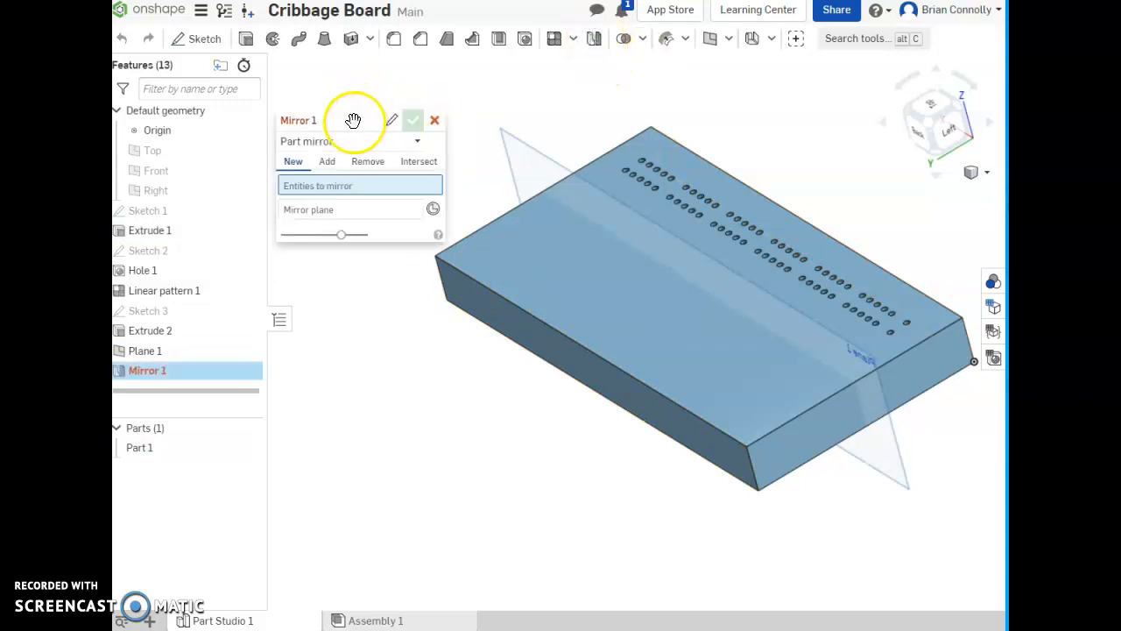
{"action": "left_click_drag", "start_coordinate": [353, 120], "coordinate": [388, 82]}
{"action": "left_click", "coordinate": [388, 102]}
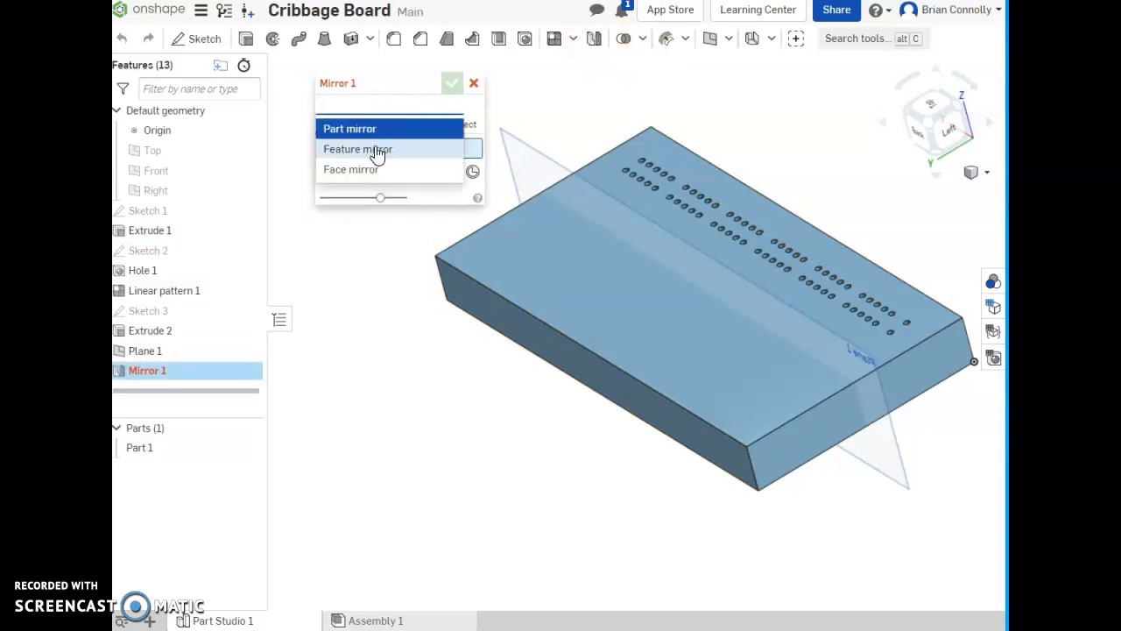
{"action": "left_click", "coordinate": [376, 151]}
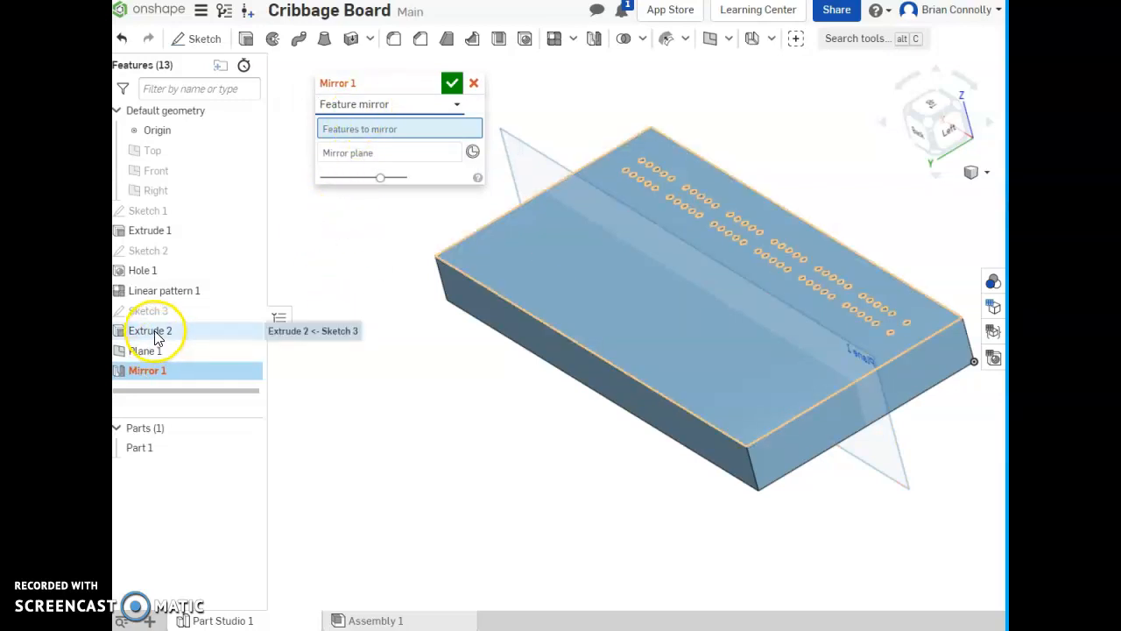
{"action": "left_click", "coordinate": [138, 290]}
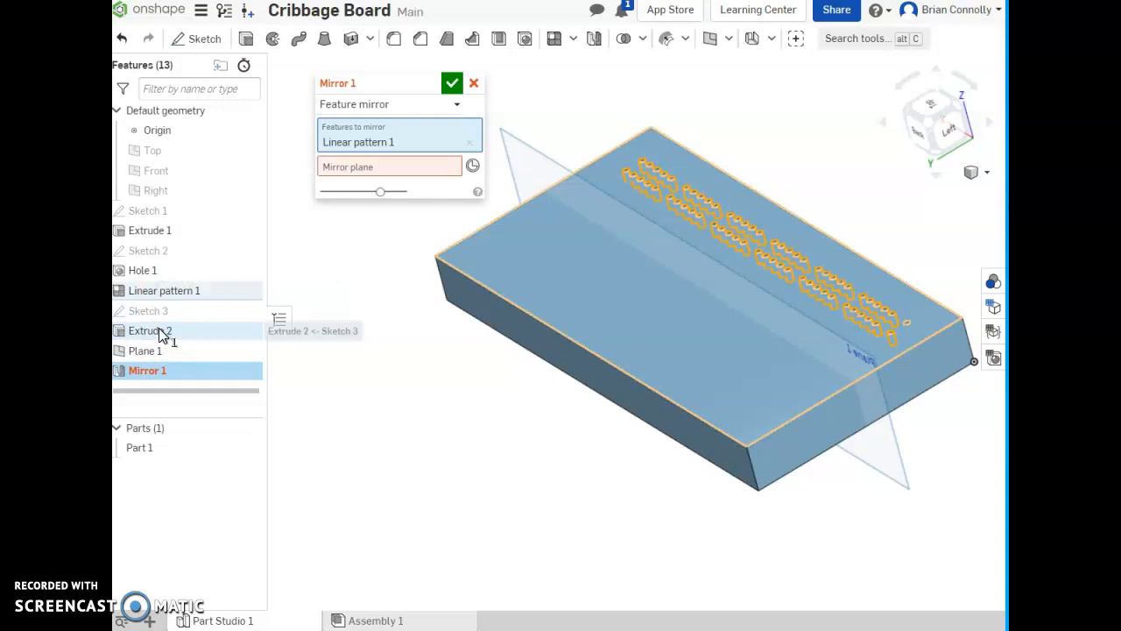
{"action": "left_click", "coordinate": [158, 331]}
- Complete the feature mirror across Plane 1, adding Hole 1 to the features to mirror
{"action": "left_click", "coordinate": [336, 188]}
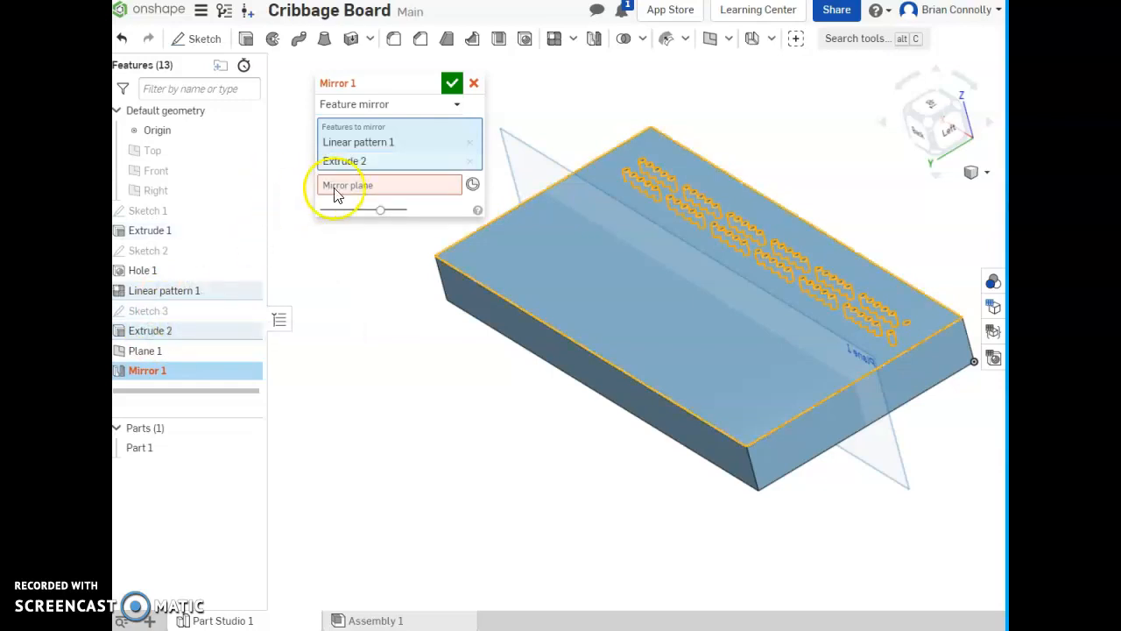
{"action": "left_click", "coordinate": [353, 185]}
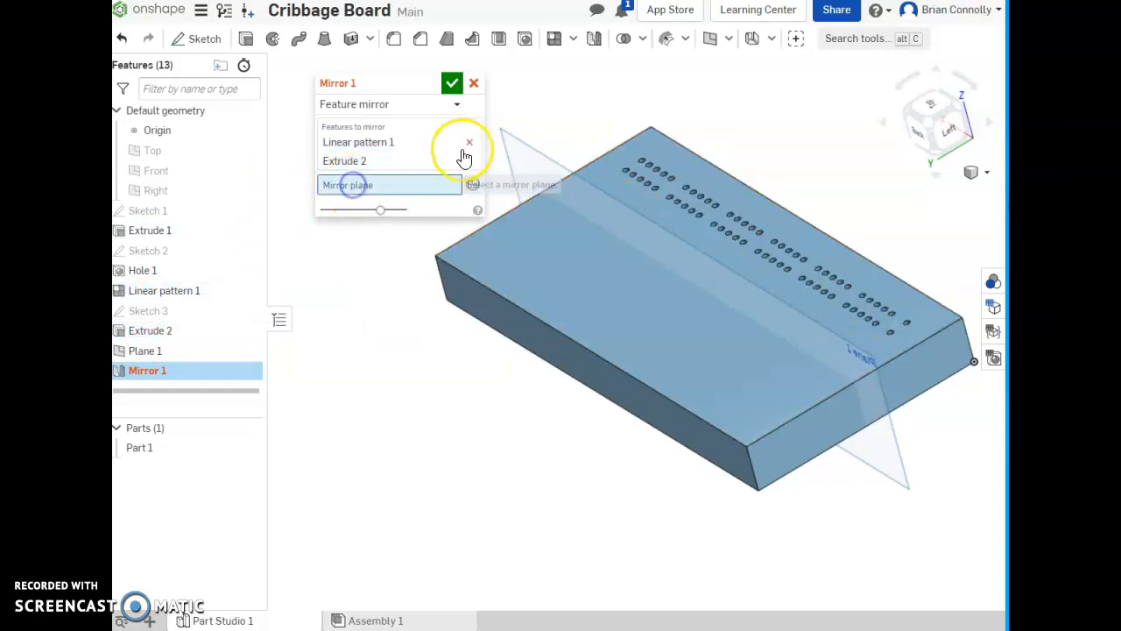
{"action": "left_click", "coordinate": [527, 151]}
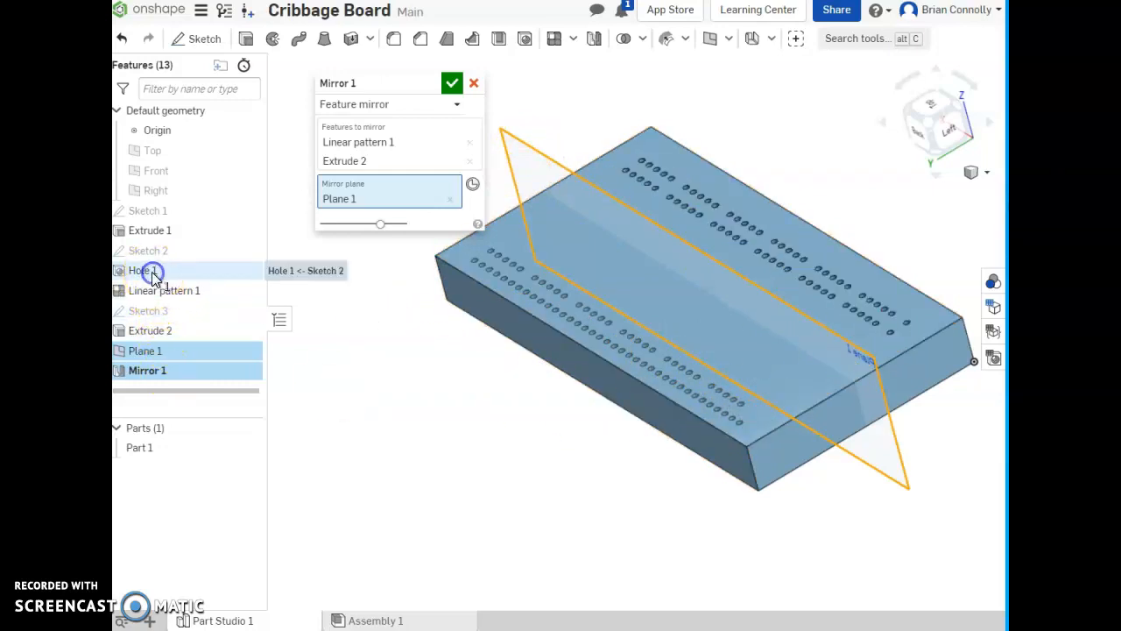
{"action": "left_click", "coordinate": [398, 143]}
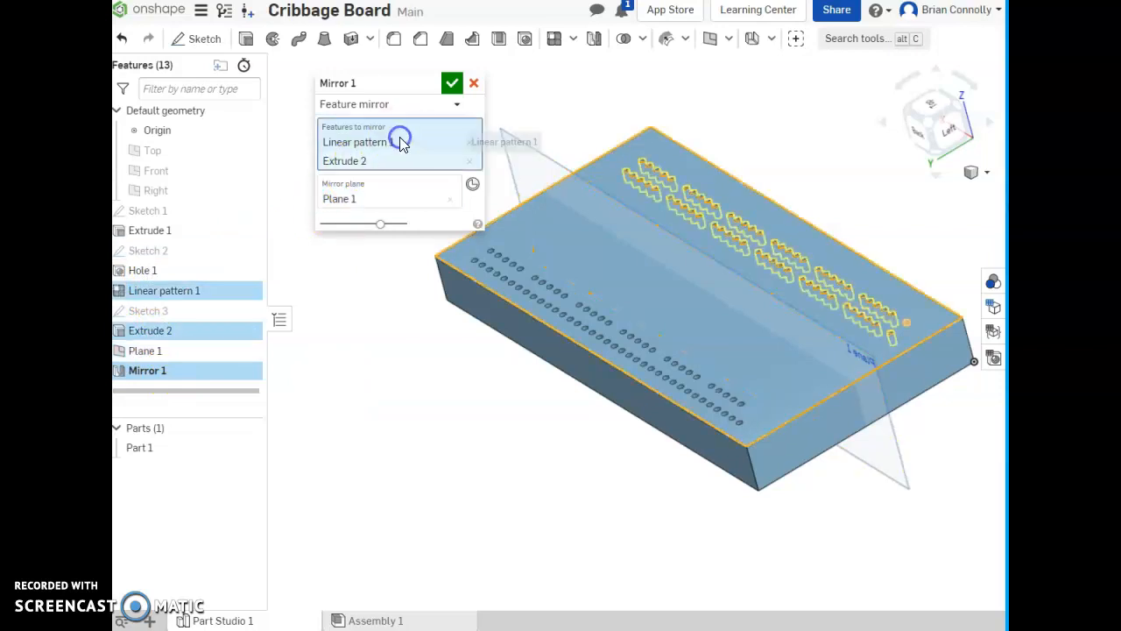
{"action": "left_click", "coordinate": [145, 272]}
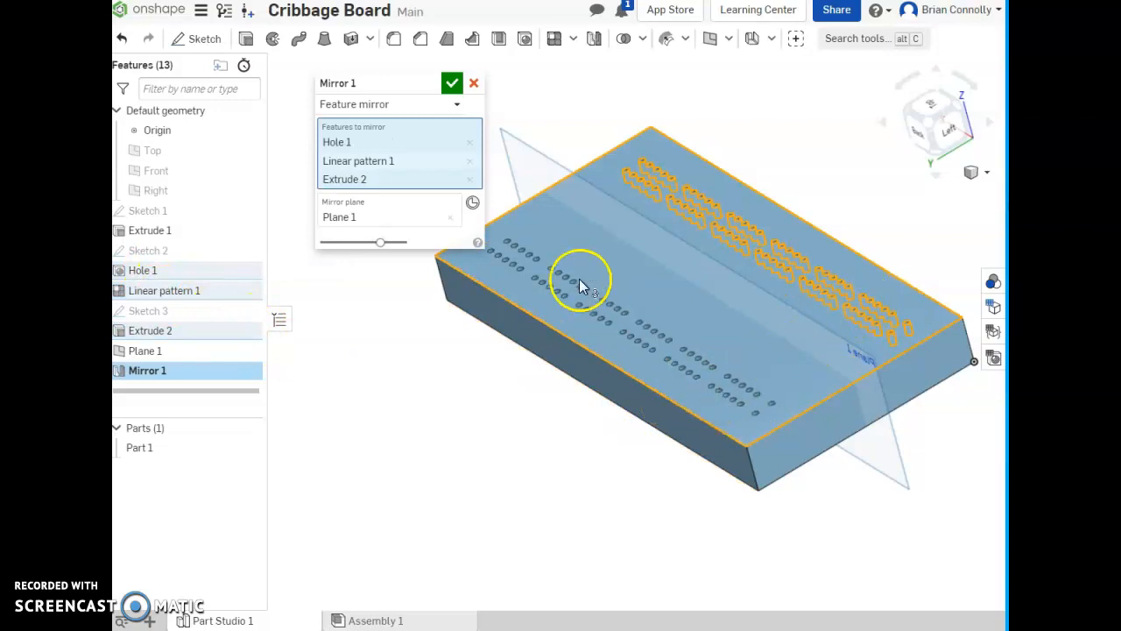
{"action": "left_click", "coordinate": [453, 83]}
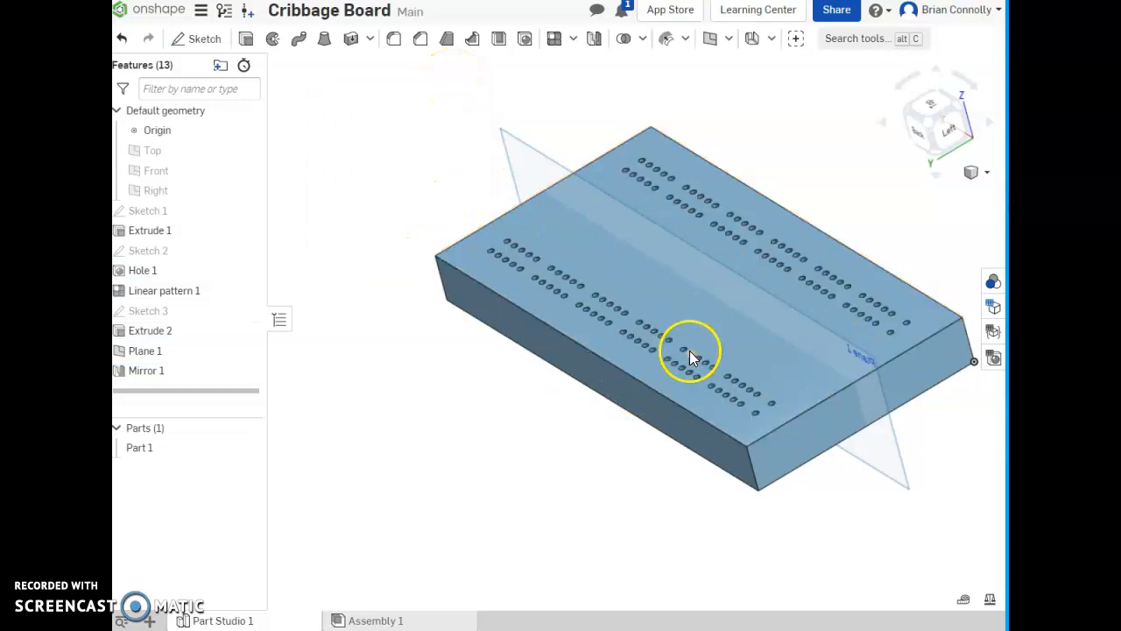
{"action": "mouse_move", "coordinate": [517, 404]}
{"action": "right_mouse_down"}
{"action": "mouse_move", "coordinate": [526, 409]}
{"action": "mouse_move", "coordinate": [496, 406]}
{"action": "mouse_move", "coordinate": [521, 415]}
{"action": "right_mouse_up"}
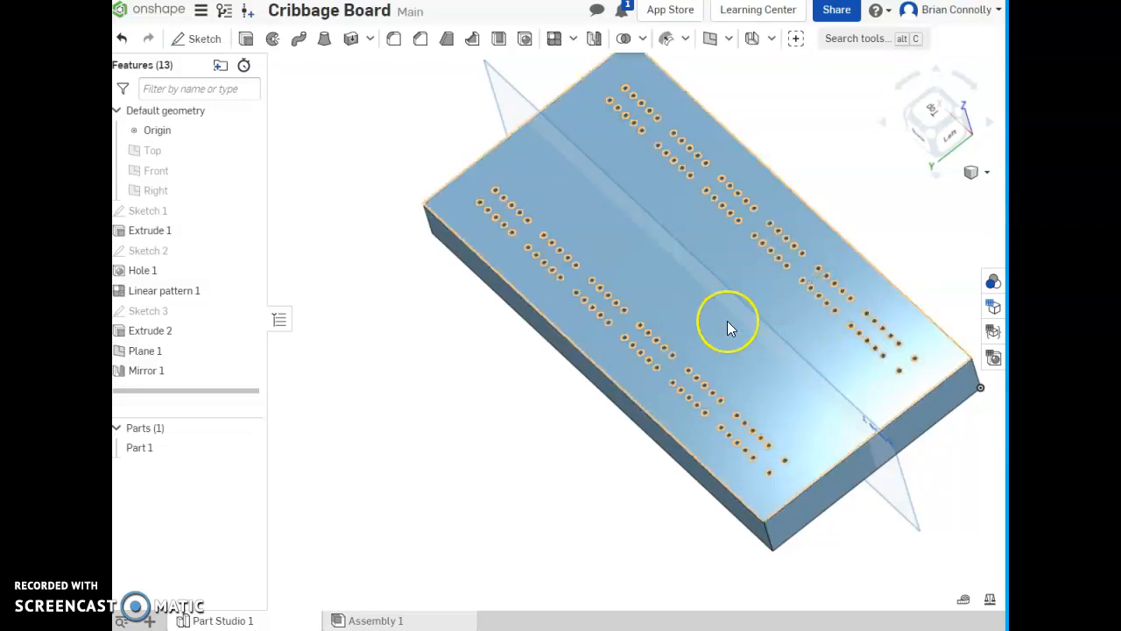
{"action": "right_click_drag", "start_coordinate": [338, 193], "coordinate": [334, 232]}
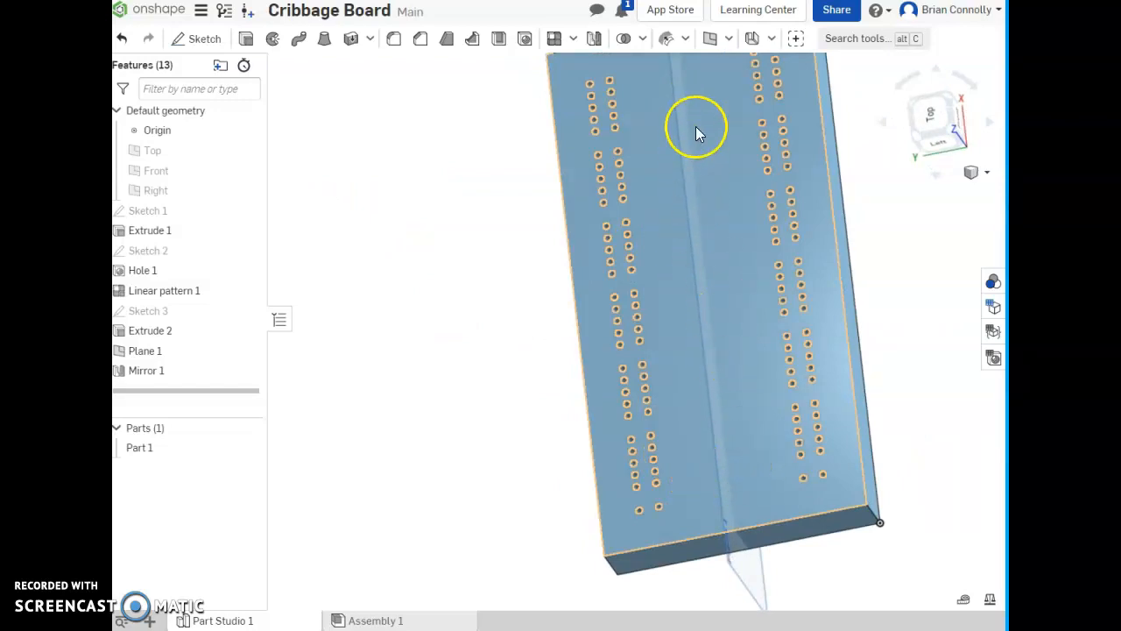
{"action": "mouse_move", "coordinate": [683, 321]}
{"action": "right_mouse_down"}
{"action": "mouse_move", "coordinate": [704, 366]}
{"action": "mouse_move", "coordinate": [695, 373]}
{"action": "mouse_move", "coordinate": [771, 353]}
{"action": "mouse_move", "coordinate": [429, 171]}
{"action": "mouse_move", "coordinate": [425, 210]}
{"action": "right_mouse_up"}
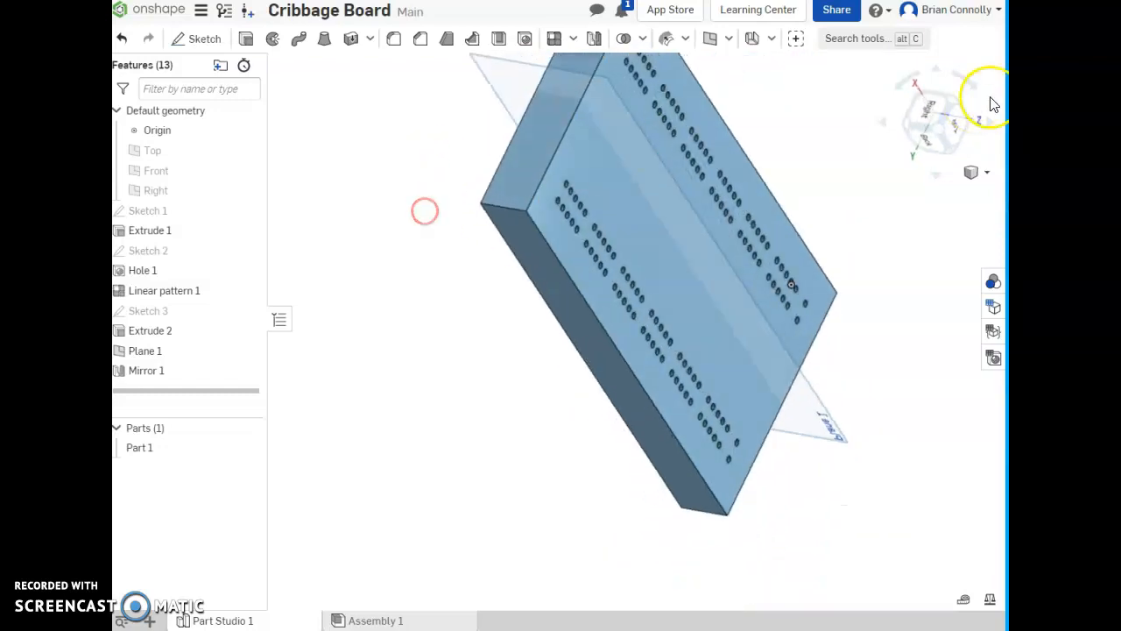
{"action": "left_click", "coordinate": [934, 130]}
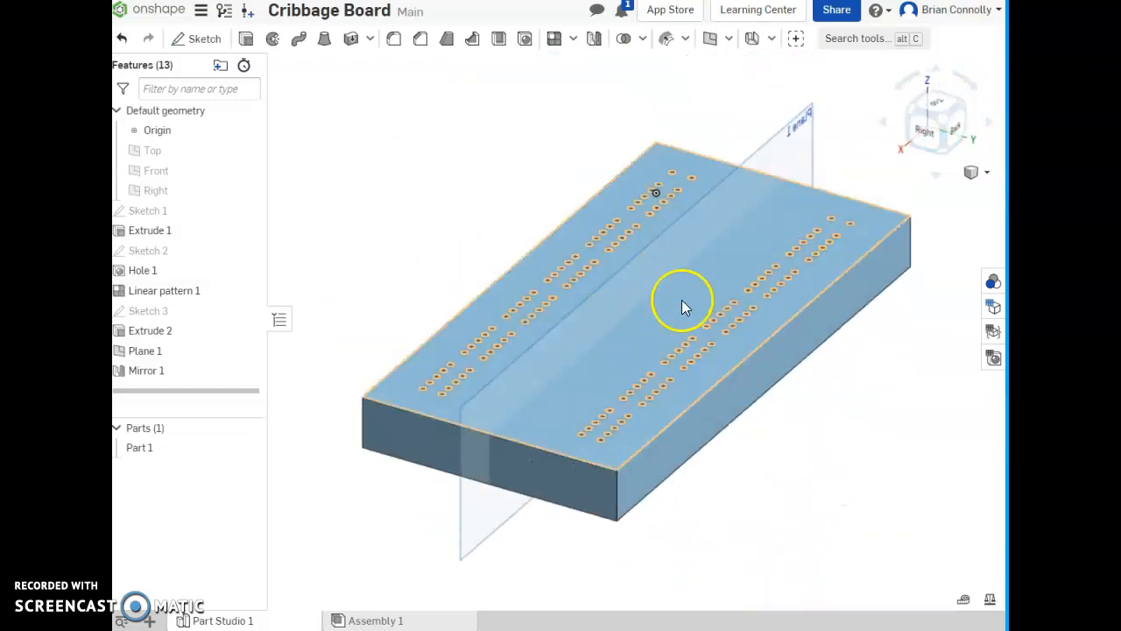